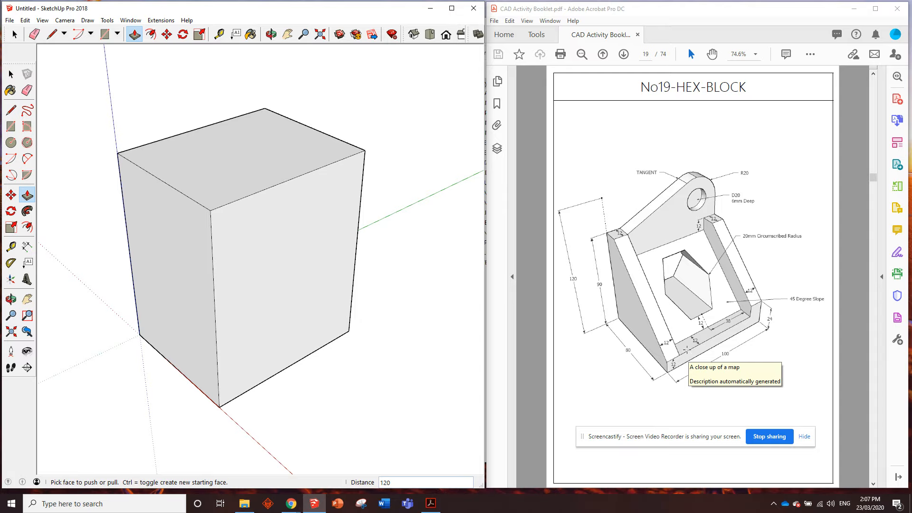
Place guide points 12 mm from the block's corners: one at each end of the front top edge, one near the back of the side edge
{"action": "left_click", "coordinate": [218, 36]}
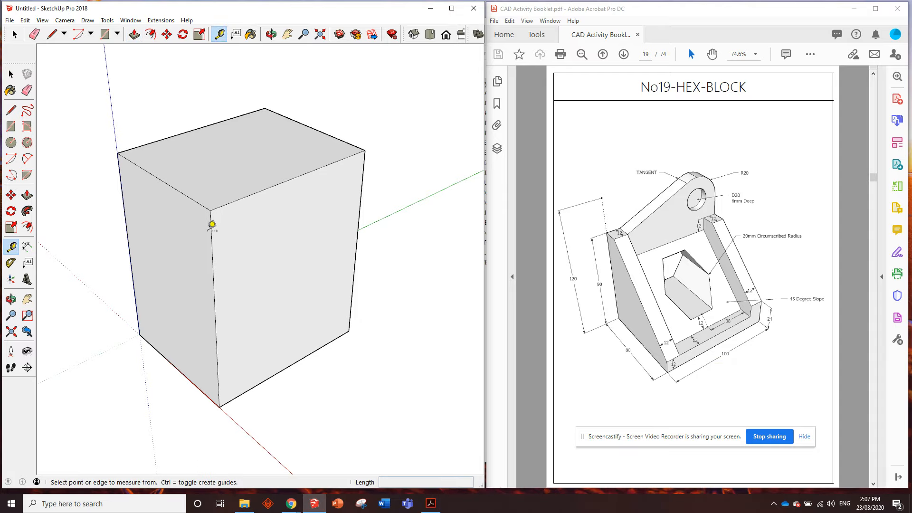
{"action": "left_click", "coordinate": [213, 207]}
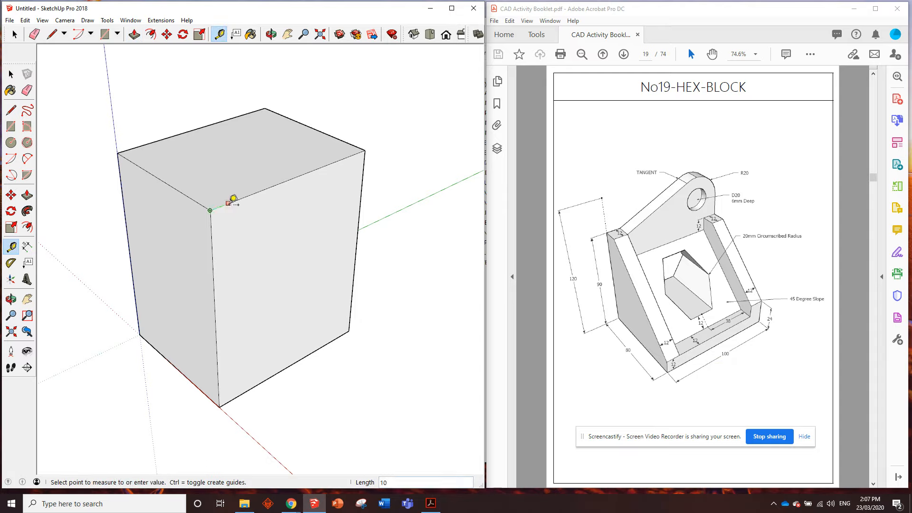
{"action": "left_click", "coordinate": [231, 202]}
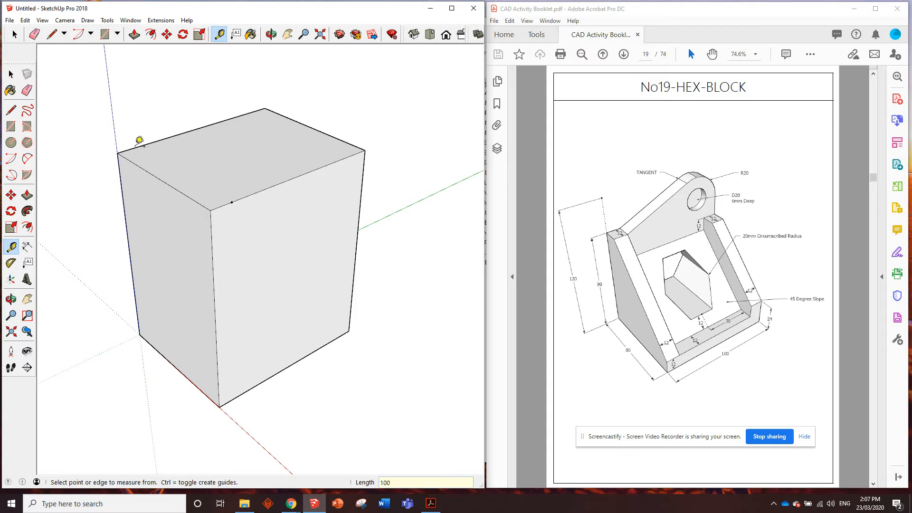
{"action": "left_click", "coordinate": [117, 153]}
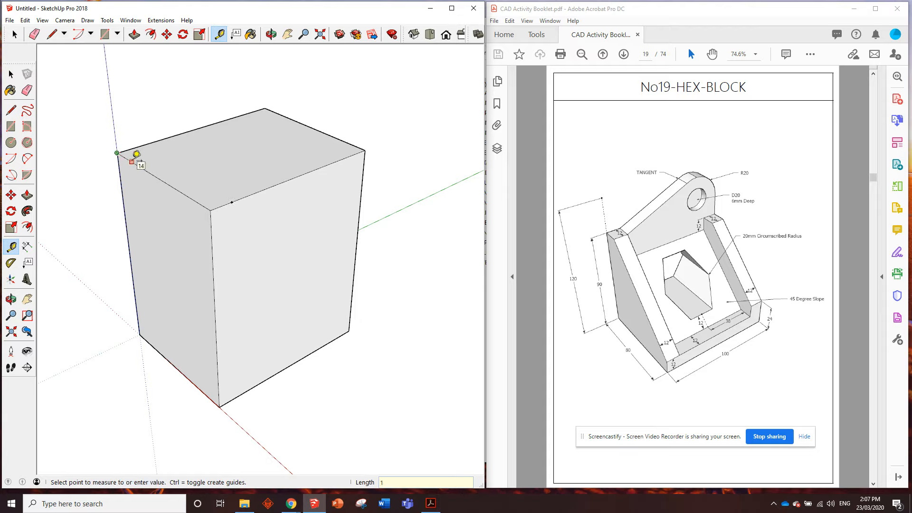
{"action": "left_click", "coordinate": [136, 154]}
{"action": "left_click", "coordinate": [365, 147]}
{"action": "type", "text": "12"}
{"action": "key", "text": "Return"}
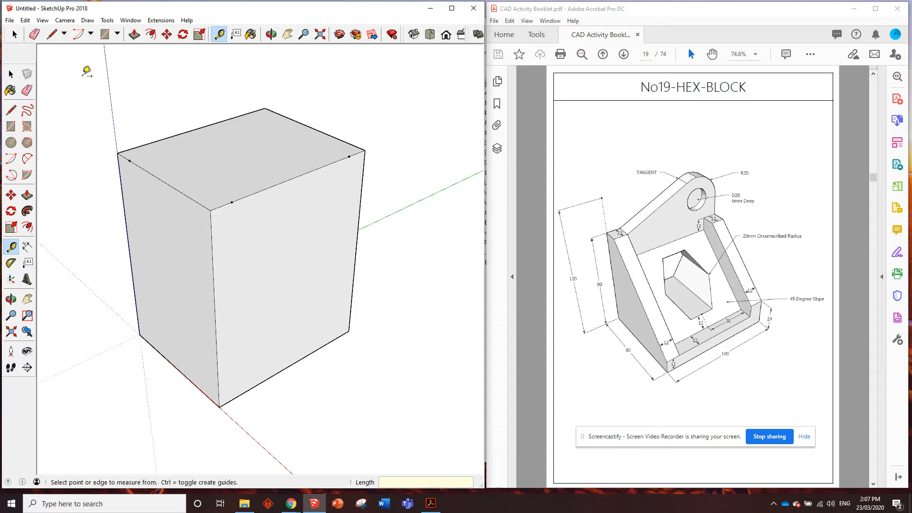
Draw three lines on the top face, 68, 76 and 68 mm long, outlining a recess inset 12 mm from the sides and back
{"action": "left_click", "coordinate": [53, 34]}
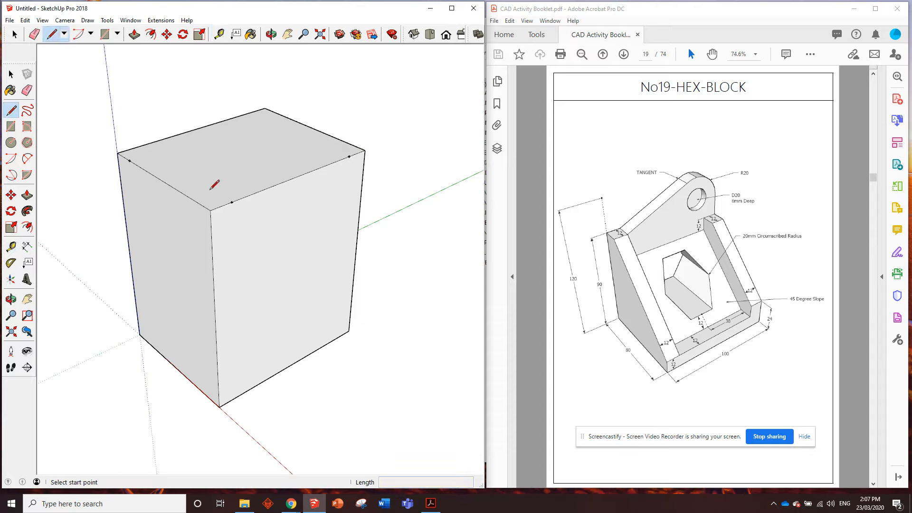
{"action": "left_click", "coordinate": [232, 203]}
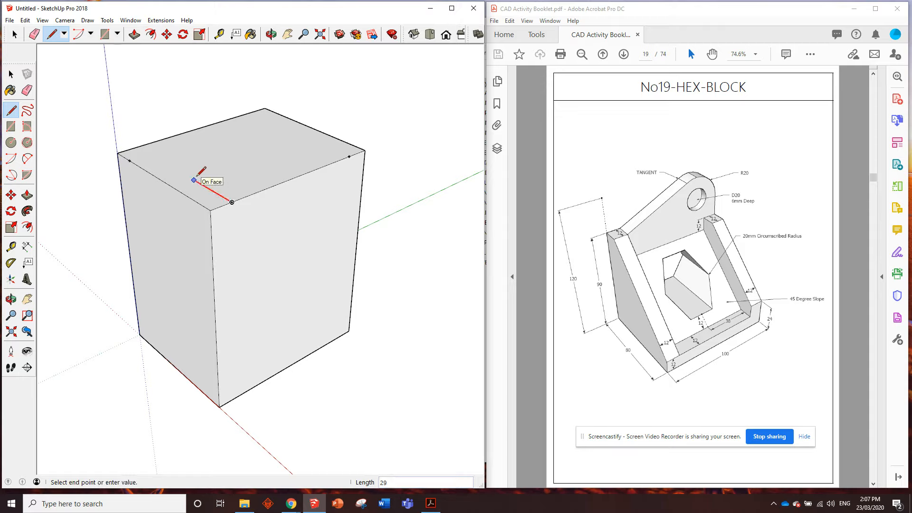
{"action": "left_click", "coordinate": [133, 158]}
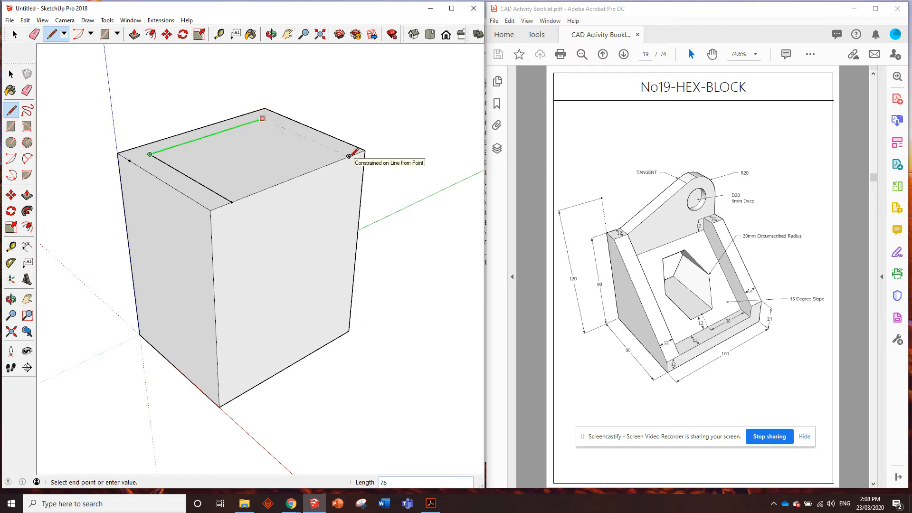
{"action": "left_click", "coordinate": [349, 156]}
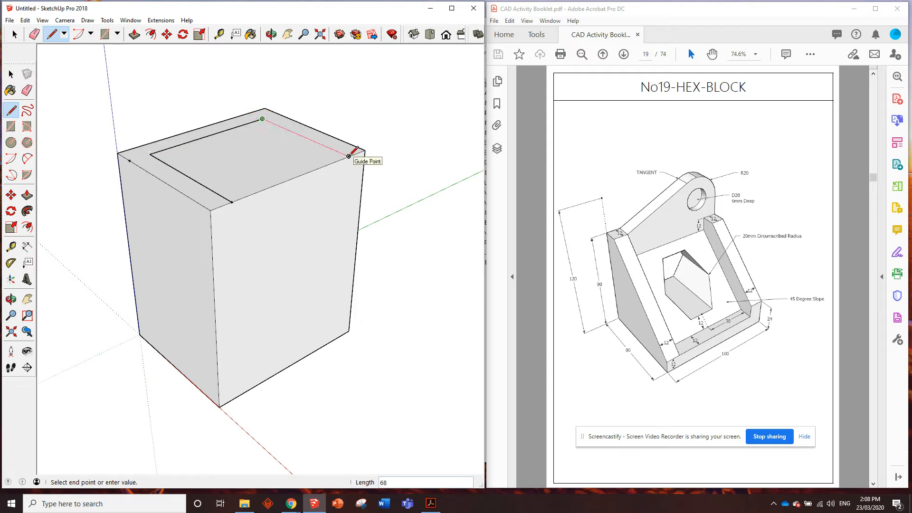
{"action": "left_click", "coordinate": [349, 155]}
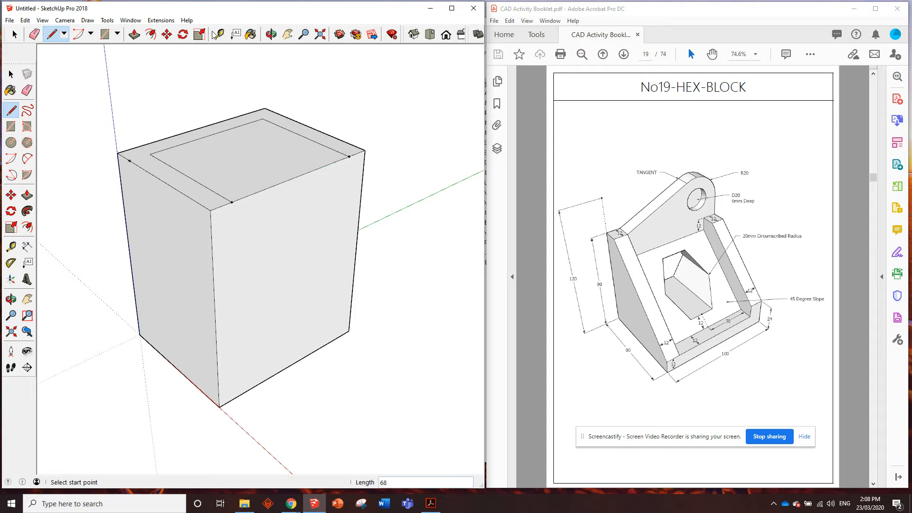
Place a guide point 12 mm up from the bottom corner on the block's front vertical edge
{"action": "key", "text": "t"}
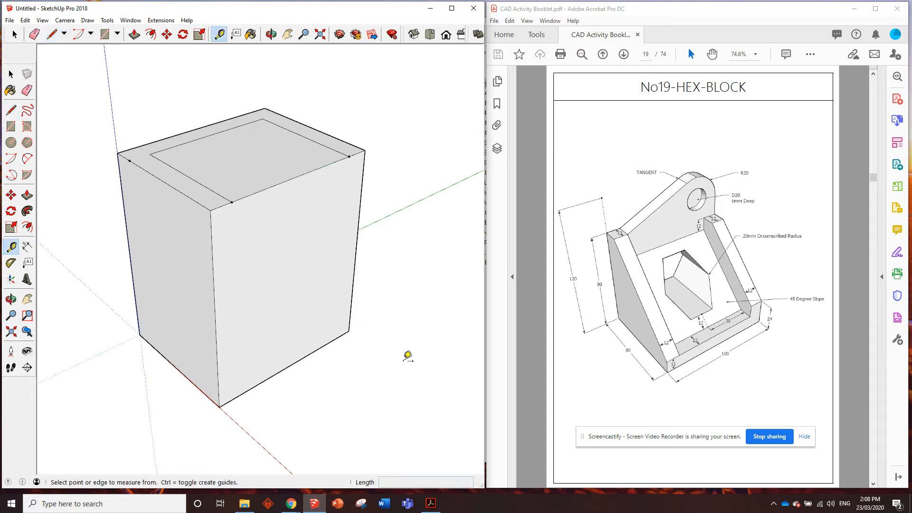
{"action": "left_click", "coordinate": [219, 407]}
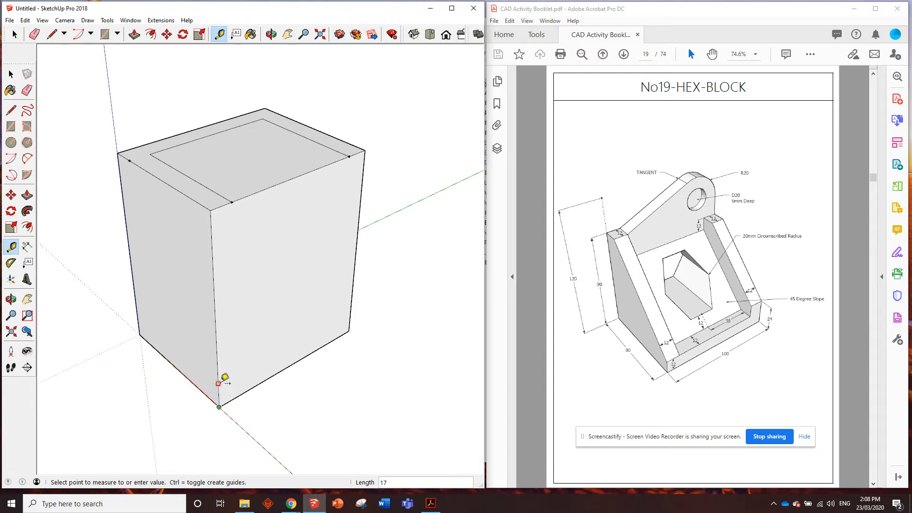
{"action": "type", "text": "12"}
{"action": "key", "text": "Return"}
Push the inset top face down 108 mm to the guide point on the front edge, leaving the side and back walls
{"action": "left_click", "coordinate": [134, 34]}
{"action": "left_click", "coordinate": [253, 183]}
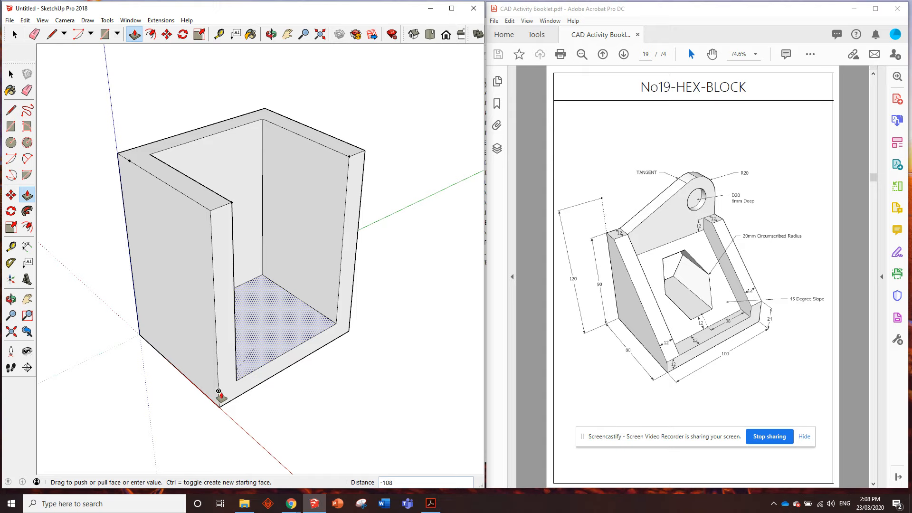
{"action": "left_click", "coordinate": [219, 392]}
Mark the outer side face with guide points 90 mm up its back edge and 12 mm forward from there
{"action": "middle_click_drag", "start_coordinate": [221, 393], "coordinate": [336, 252]}
{"action": "middle_click_drag", "start_coordinate": [221, 201], "coordinate": [219, 156]}
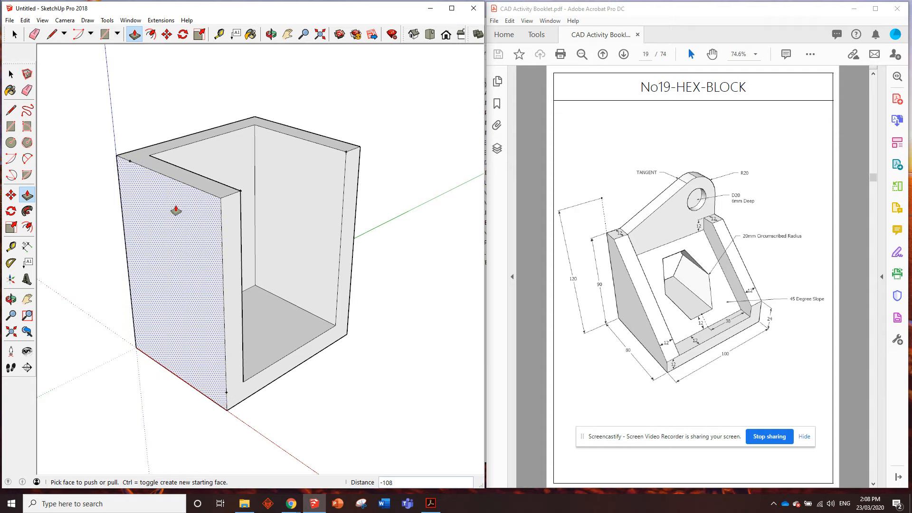
{"action": "left_click", "coordinate": [219, 34]}
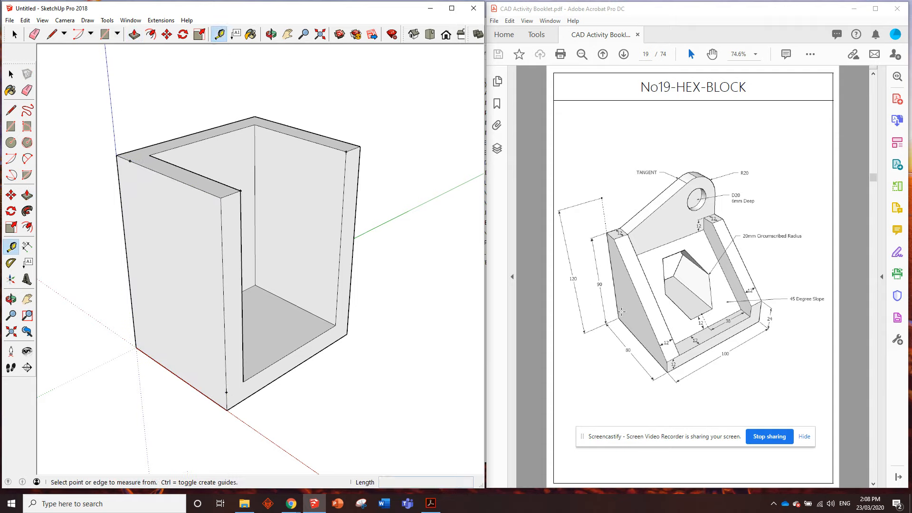
{"action": "left_click", "coordinate": [136, 347]}
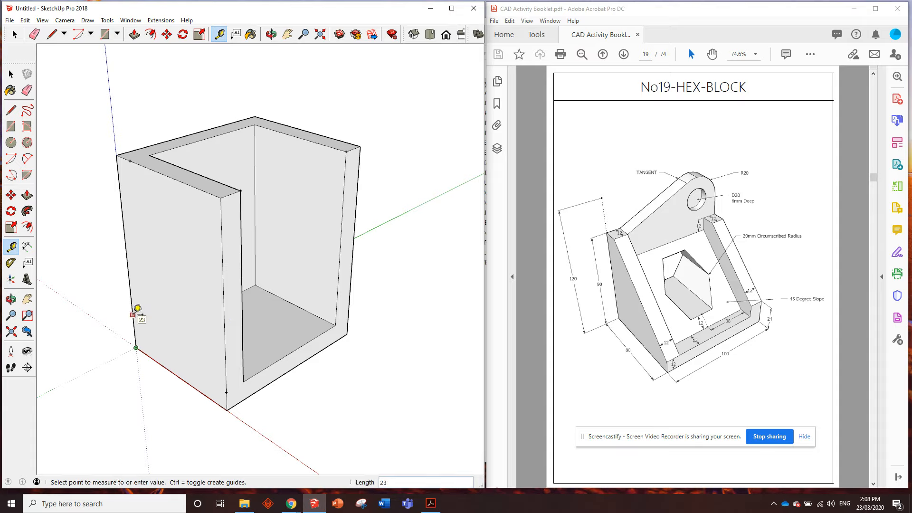
{"action": "key", "text": "Return"}
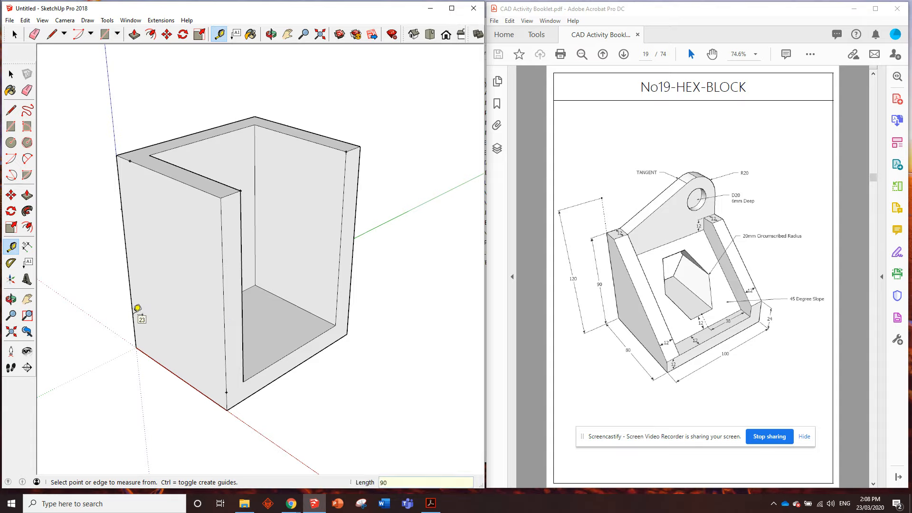
{"action": "left_click", "coordinate": [121, 209]}
{"action": "type", "text": "12"}
{"action": "key", "text": "Return"}
Draw the side wall profile with a 12 mm line from the back edge and a slope down to the front guide point
{"action": "left_click", "coordinate": [51, 34]}
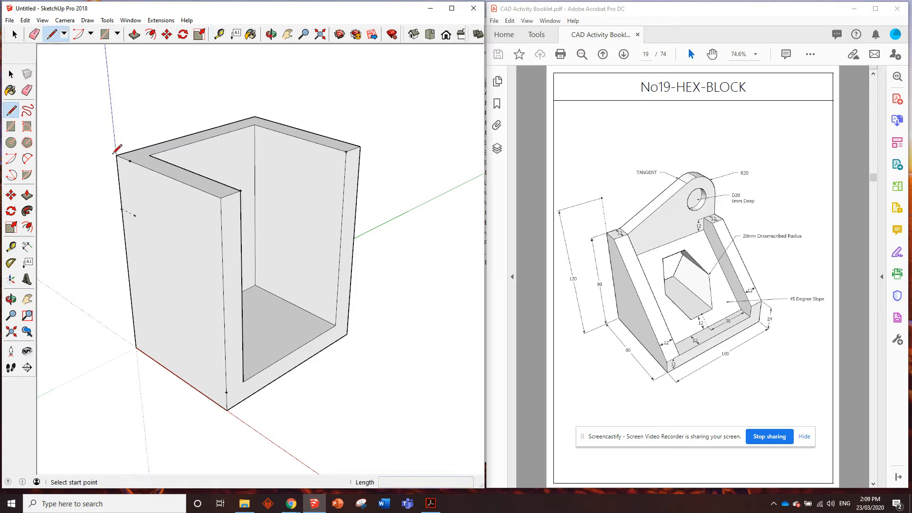
{"action": "left_click", "coordinate": [135, 216]}
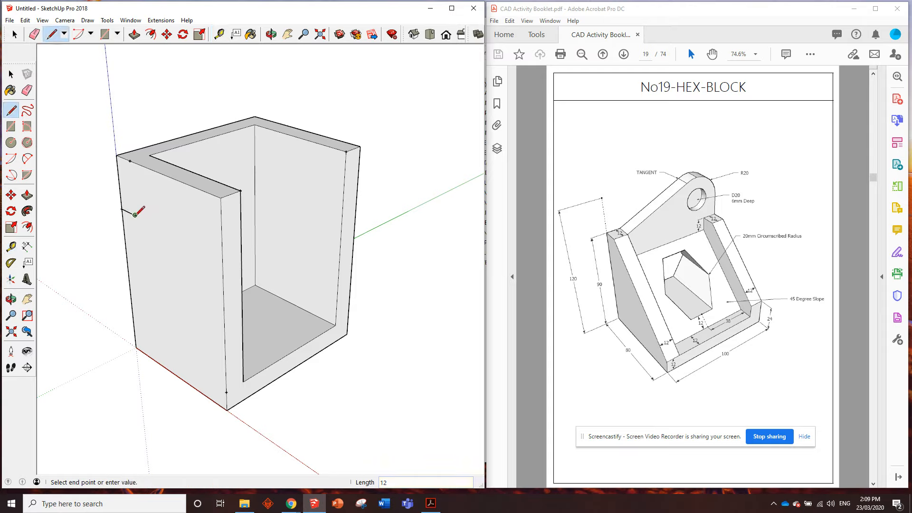
{"action": "left_click", "coordinate": [226, 391]}
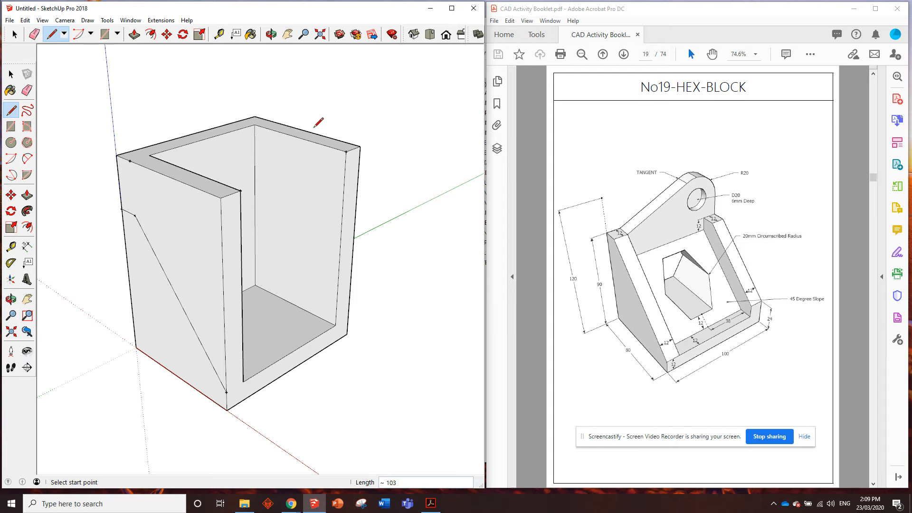
Push the area above the slope 12 mm through the side wall and erase the leftover edges
{"action": "left_click", "coordinate": [134, 33]}
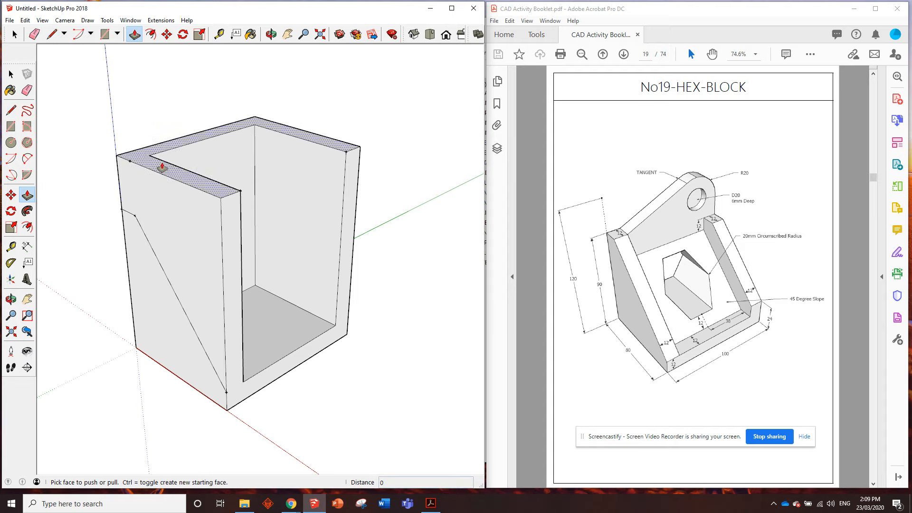
{"action": "left_click", "coordinate": [183, 235]}
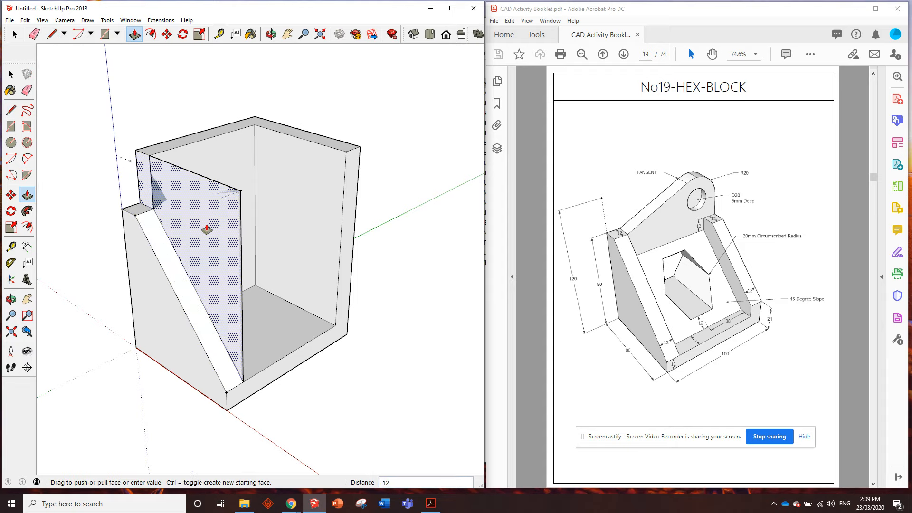
{"action": "left_click", "coordinate": [209, 230]}
{"action": "left_click", "coordinate": [34, 33]}
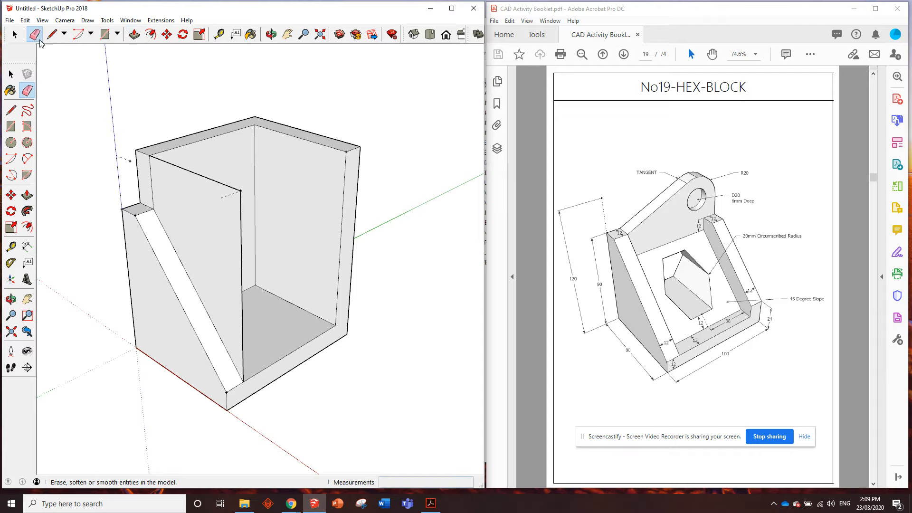
{"action": "left_click", "coordinate": [198, 177]}
{"action": "left_click", "coordinate": [240, 240]}
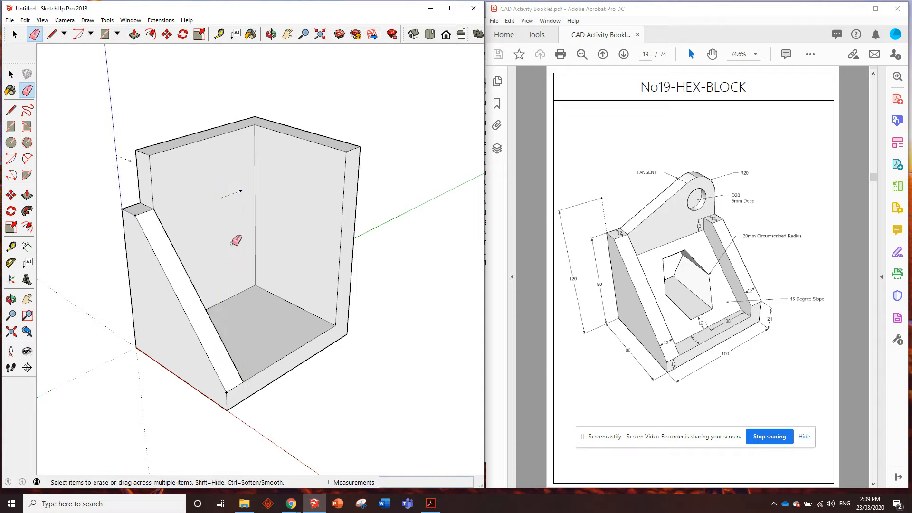
Place a guide point 12 mm back from the front corner on the floor edge along the opposite wall
{"action": "mouse_move", "coordinate": [209, 221]}
{"action": "middle_mouse_down"}
{"action": "mouse_move", "coordinate": [157, 167]}
{"action": "mouse_move", "coordinate": [229, 205]}
{"action": "mouse_move", "coordinate": [223, 183]}
{"action": "mouse_move", "coordinate": [203, 201]}
{"action": "mouse_move", "coordinate": [216, 210]}
{"action": "mouse_move", "coordinate": [195, 207]}
{"action": "mouse_move", "coordinate": [209, 194]}
{"action": "middle_mouse_up"}
{"action": "key", "text": "e"}
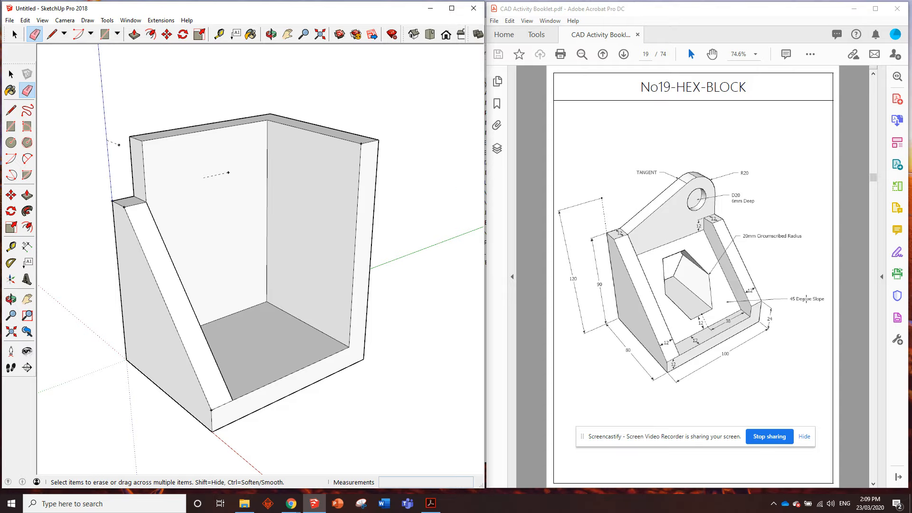
{"action": "left_click", "coordinate": [219, 34]}
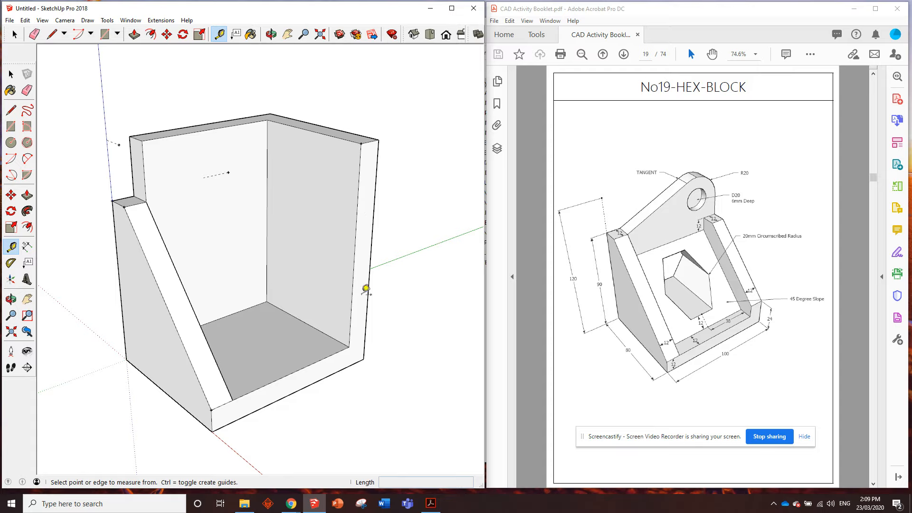
{"action": "left_click", "coordinate": [349, 346]}
{"action": "left_click", "coordinate": [332, 338]}
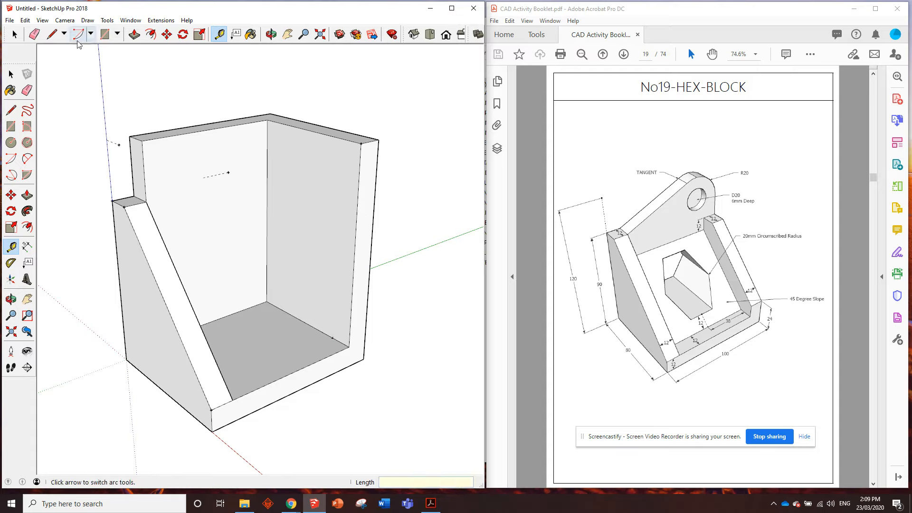
Create a 45-degree guide line from the floor guide point on the opposite wall's inner face
{"action": "left_click", "coordinate": [11, 262]}
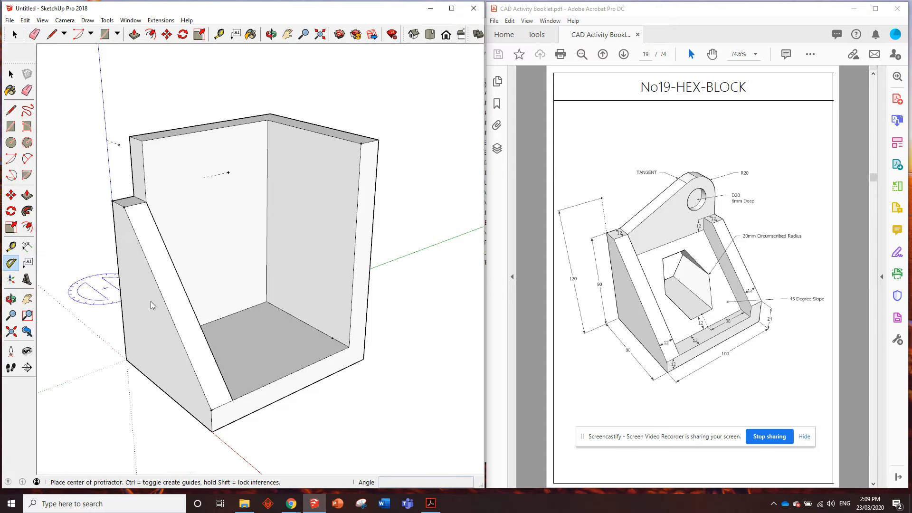
{"action": "left_click", "coordinate": [333, 339]}
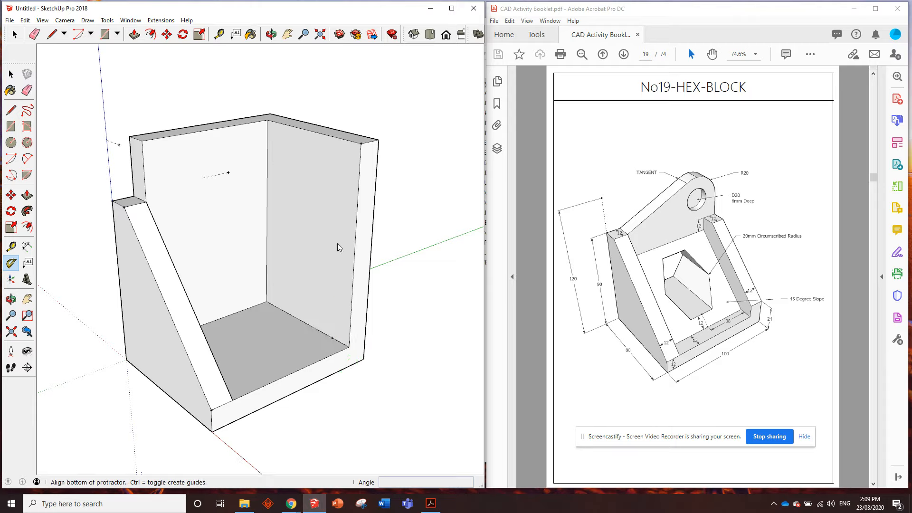
{"action": "left_click", "coordinate": [342, 140]}
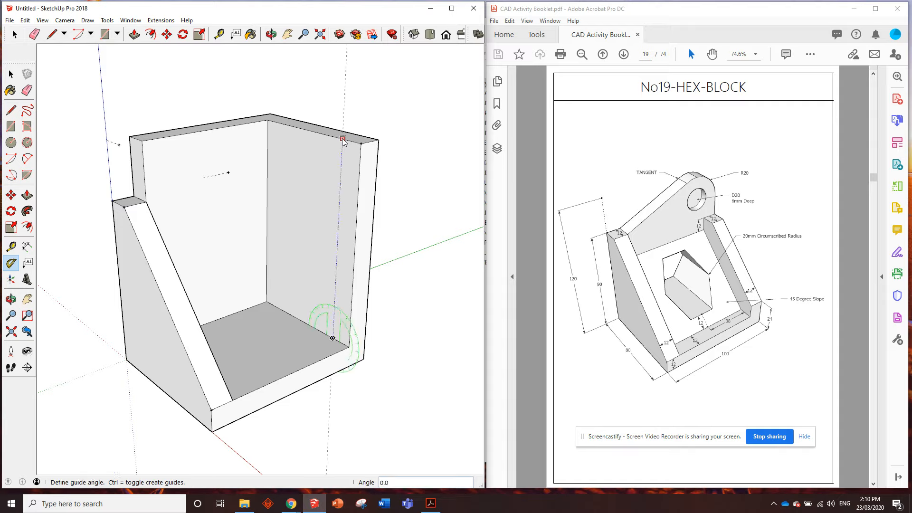
{"action": "left_click", "coordinate": [292, 158]}
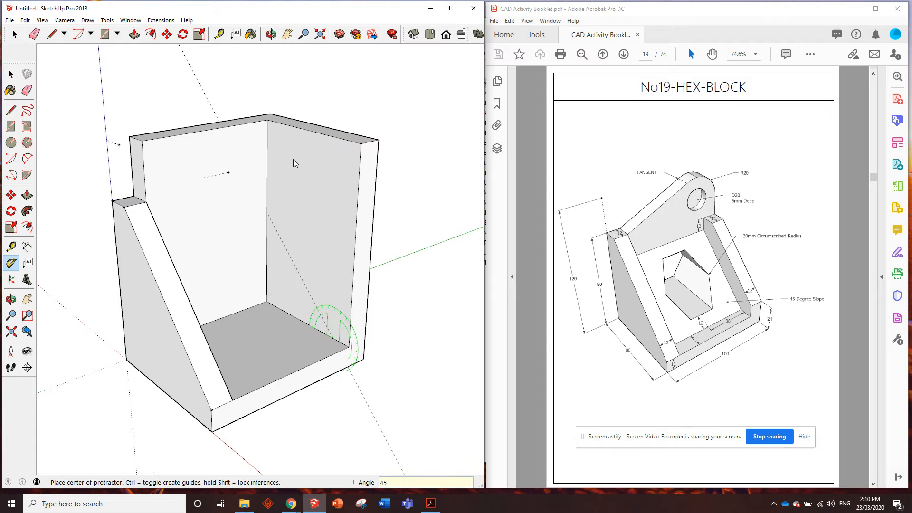
Draw a line along the 45-degree guide from the floor guide point to the inner back corner edge
{"action": "mouse_move", "coordinate": [342, 217]}
{"action": "middle_mouse_down"}
{"action": "mouse_move", "coordinate": [285, 208]}
{"action": "mouse_move", "coordinate": [341, 209]}
{"action": "middle_mouse_up"}
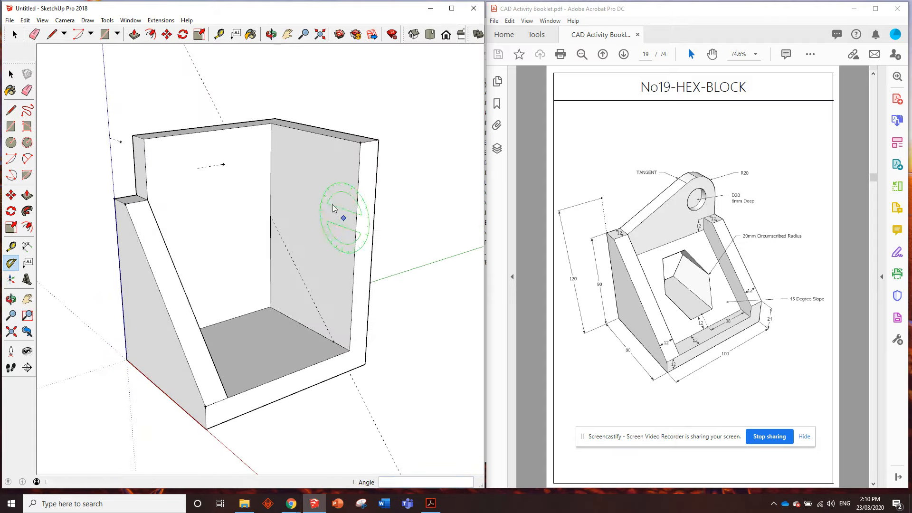
{"action": "left_click", "coordinate": [51, 34]}
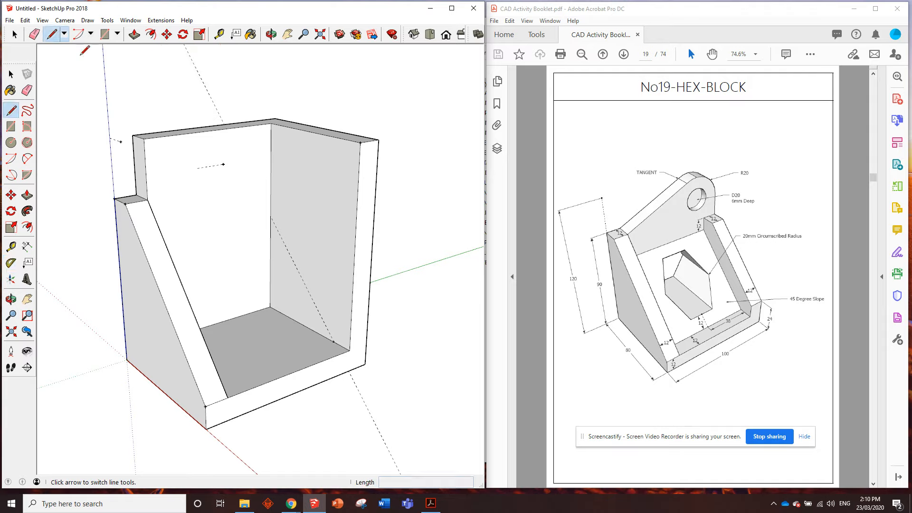
{"action": "left_click", "coordinate": [334, 342]}
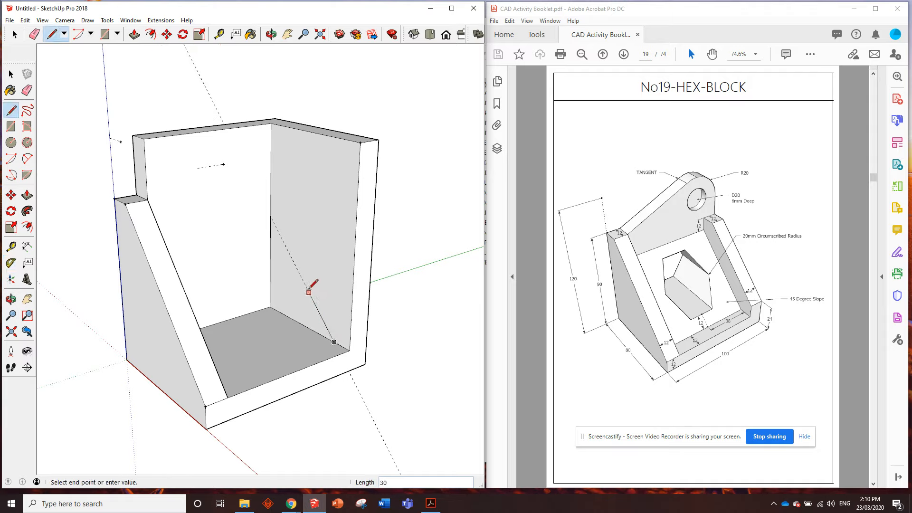
{"action": "left_click", "coordinate": [270, 216]}
Push the triangular area below the 45-degree line 76 mm across to the opposite side wall to form the slope
{"action": "middle_click_drag", "start_coordinate": [329, 232], "coordinate": [259, 171]}
{"action": "key", "text": "p"}
{"action": "left_click", "coordinate": [308, 296]}
{"action": "middle_click_drag", "start_coordinate": [254, 309], "coordinate": [99, 310]}
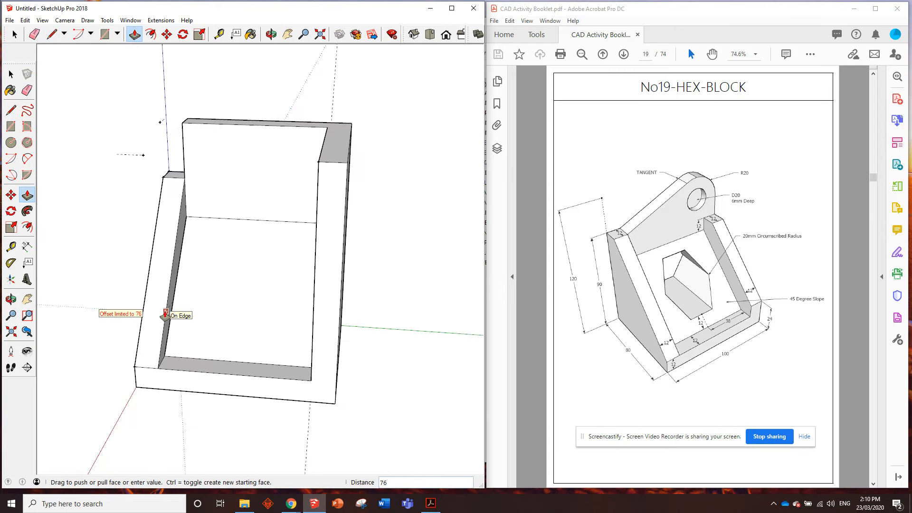
{"action": "left_click", "coordinate": [164, 317]}
{"action": "mouse_move", "coordinate": [164, 317]}
{"action": "middle_mouse_down"}
{"action": "mouse_move", "coordinate": [368, 290]}
{"action": "mouse_move", "coordinate": [417, 264]}
{"action": "mouse_move", "coordinate": [386, 297]}
{"action": "mouse_move", "coordinate": [417, 305]}
{"action": "middle_mouse_up"}
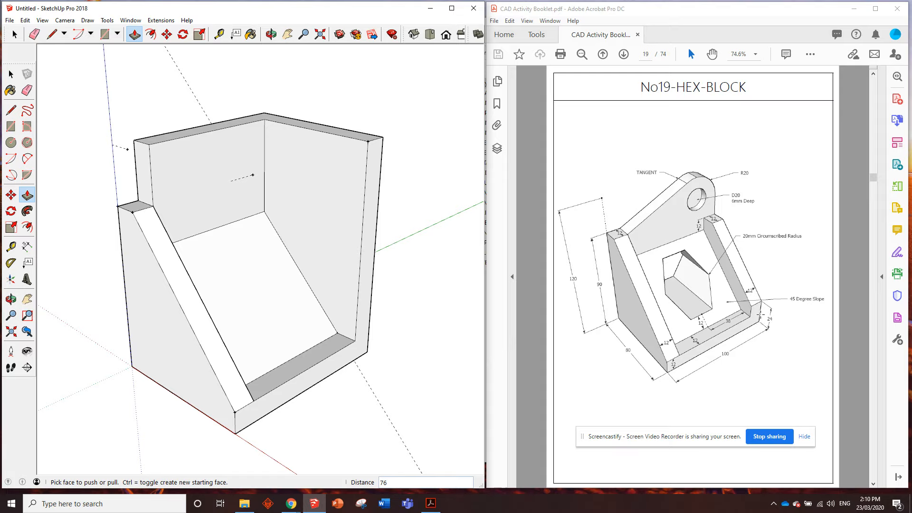
Place a guide point 12 mm above the inner front corner of the uncut side wall
{"action": "left_click", "coordinate": [219, 33]}
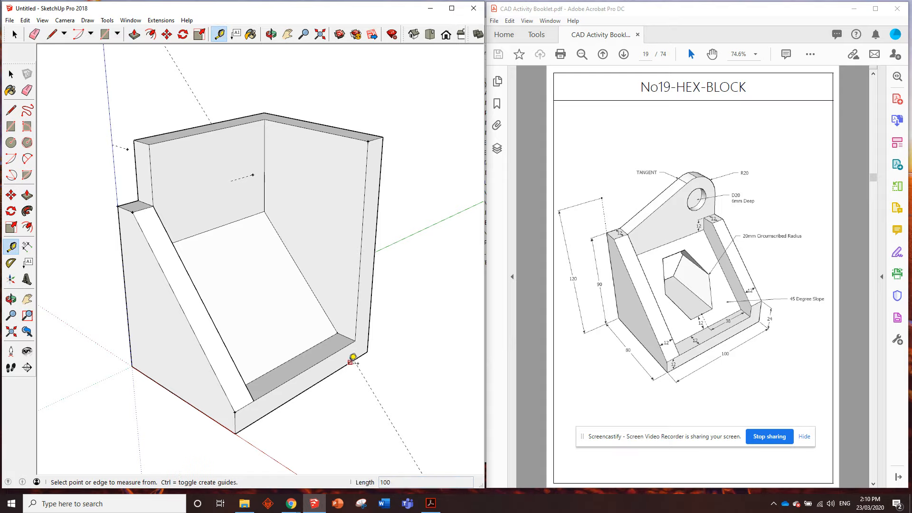
{"action": "left_click", "coordinate": [355, 341]}
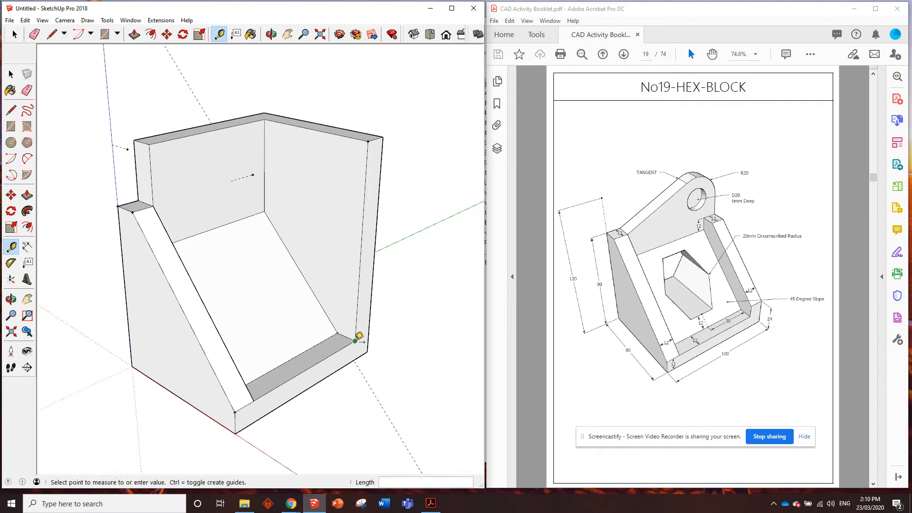
{"action": "left_click", "coordinate": [356, 322]}
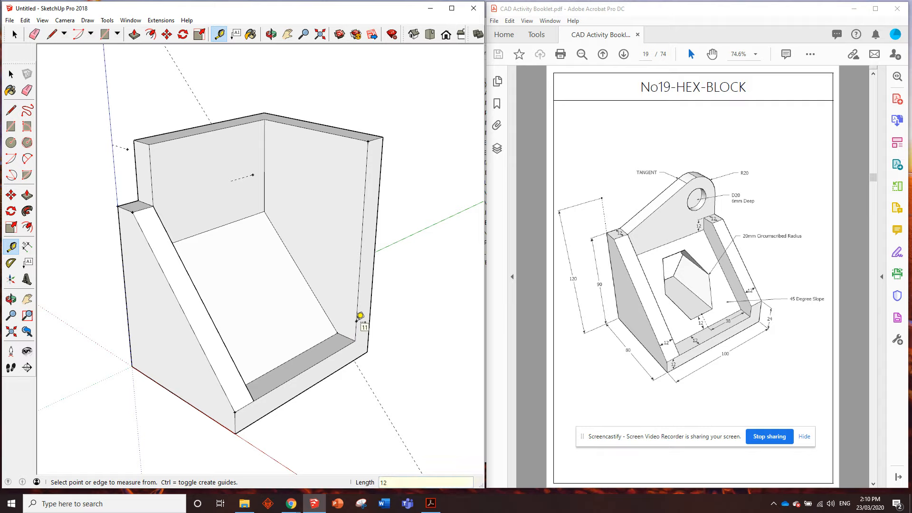
Place guide points 12 mm above the slope's upper back corner and another 12 mm forward from there on the side wall
{"action": "left_click", "coordinate": [264, 212]}
{"action": "left_click", "coordinate": [264, 196]}
{"action": "left_click", "coordinate": [264, 191]}
{"action": "type", "text": "12"}
{"action": "key", "text": "Return"}
Draw a line on the side wall's inner face from the upper guide point to the guide point above the front corner
{"action": "left_click", "coordinate": [52, 34]}
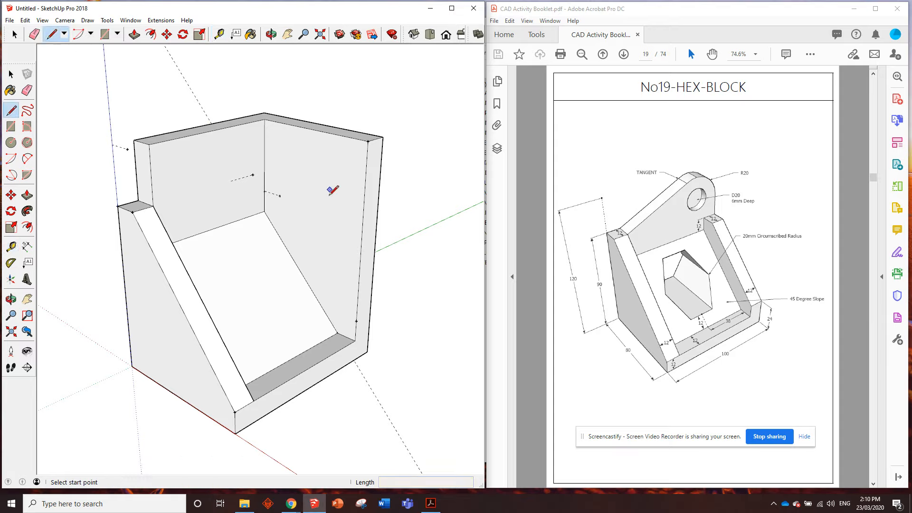
{"action": "left_click", "coordinate": [280, 196]}
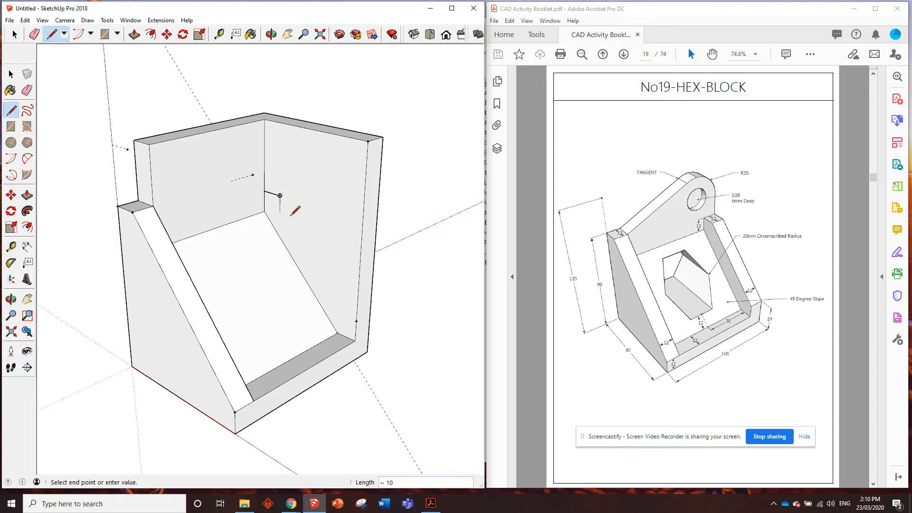
{"action": "left_click", "coordinate": [356, 320]}
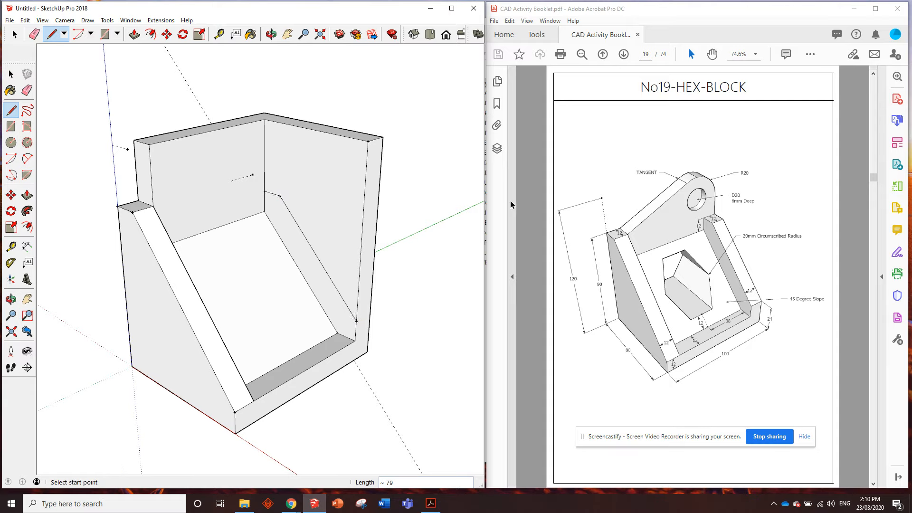
Push the area of the side wall above the new line 12 mm through the wall to remove it
{"action": "left_click", "coordinate": [134, 34]}
{"action": "left_click", "coordinate": [313, 173]}
{"action": "left_click", "coordinate": [345, 168]}
{"action": "mouse_move", "coordinate": [368, 214]}
{"action": "middle_mouse_down"}
{"action": "mouse_move", "coordinate": [337, 198]}
{"action": "mouse_move", "coordinate": [372, 157]}
{"action": "mouse_move", "coordinate": [326, 219]}
{"action": "mouse_move", "coordinate": [352, 261]}
{"action": "middle_mouse_up"}
{"action": "scroll", "coordinate": [300, 241], "scroll_direction": "up", "scroll_amount": 1}
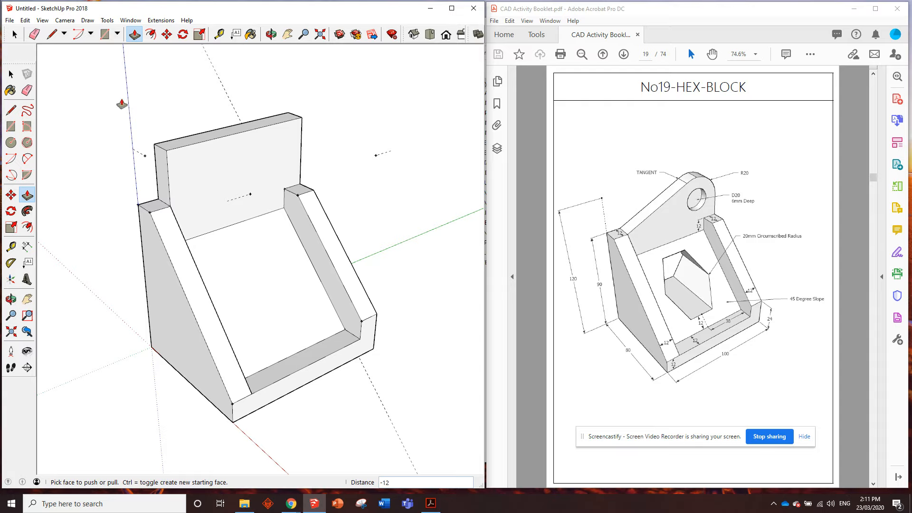
Place guide points 20 mm below the back plate's free upper corner and 20 mm inward from there on its front face
{"action": "left_click", "coordinate": [219, 34]}
{"action": "left_click", "coordinate": [302, 117]}
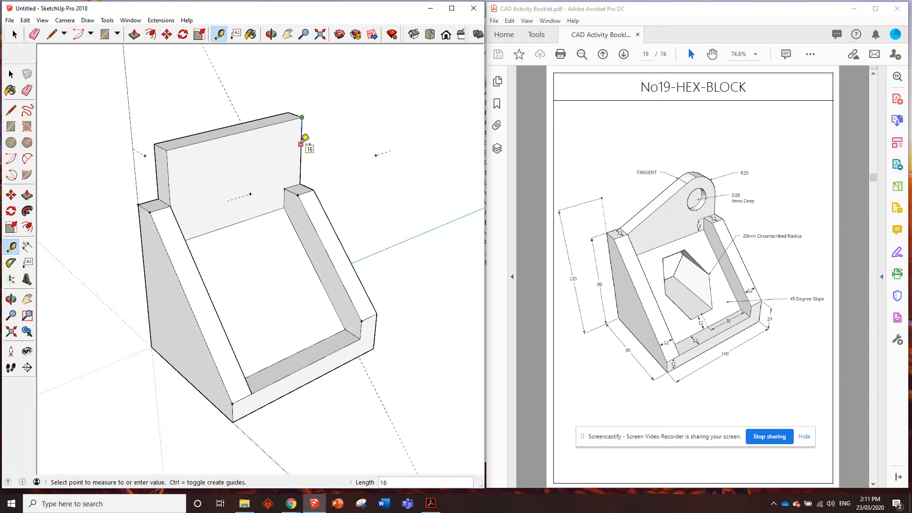
{"action": "left_click", "coordinate": [301, 141]}
{"action": "left_click", "coordinate": [300, 150]}
{"action": "left_click", "coordinate": [287, 154]}
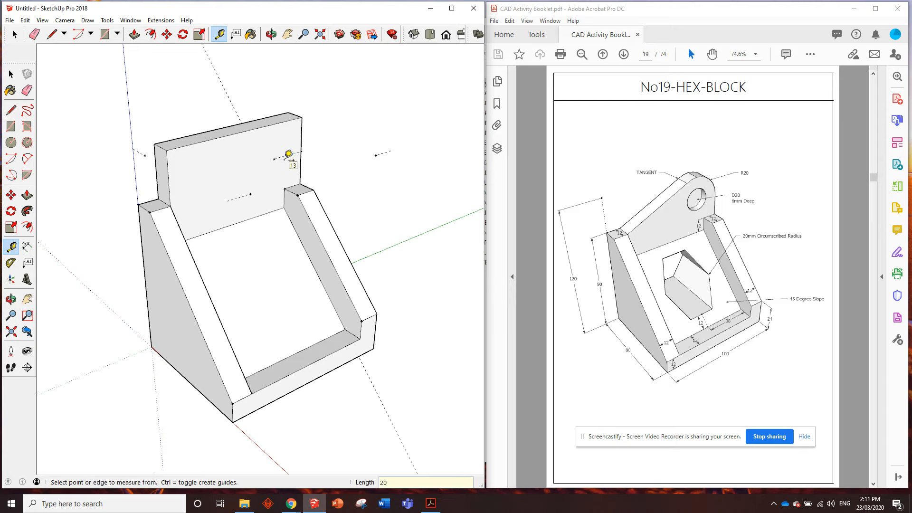
{"action": "middle_click_drag", "start_coordinate": [315, 112], "coordinate": [269, 151]}
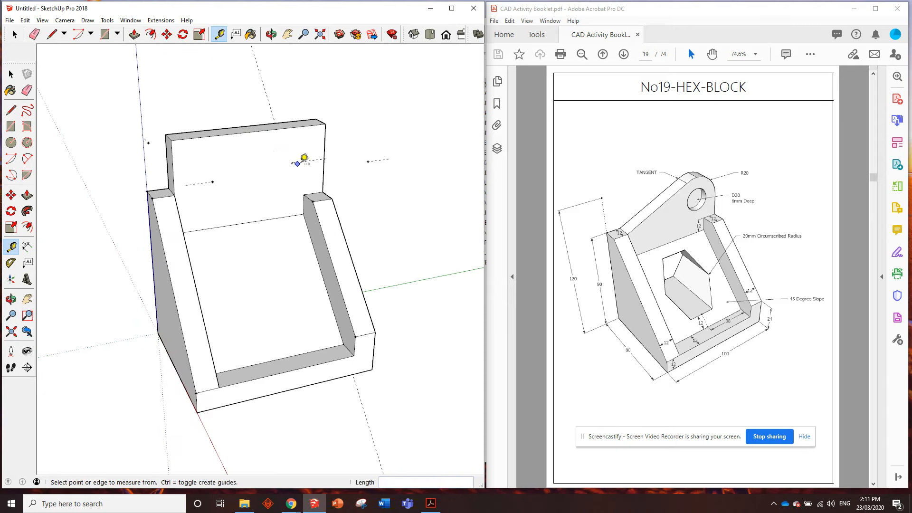
Draw a 180-degree arc centred on the inner guide point, starting at the back plate's side edge
{"action": "left_click", "coordinate": [12, 160]}
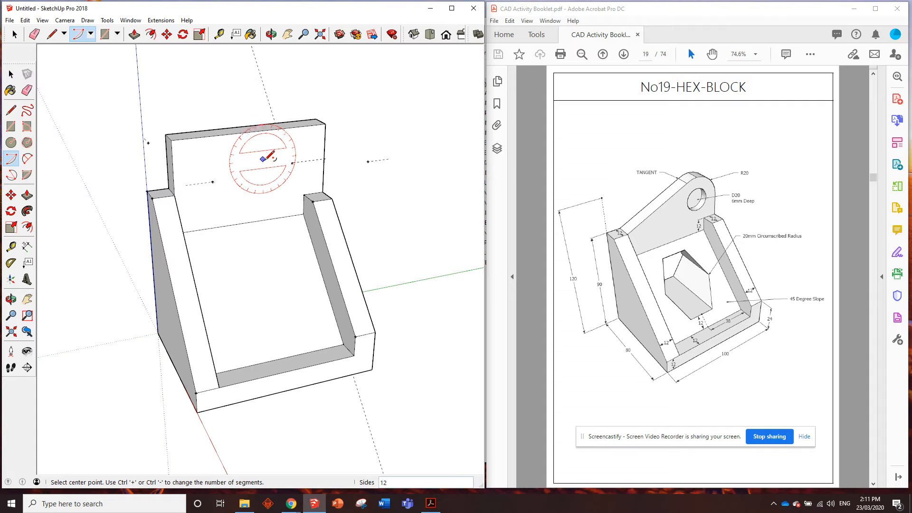
{"action": "left_click", "coordinate": [292, 162]}
{"action": "left_click", "coordinate": [324, 159]}
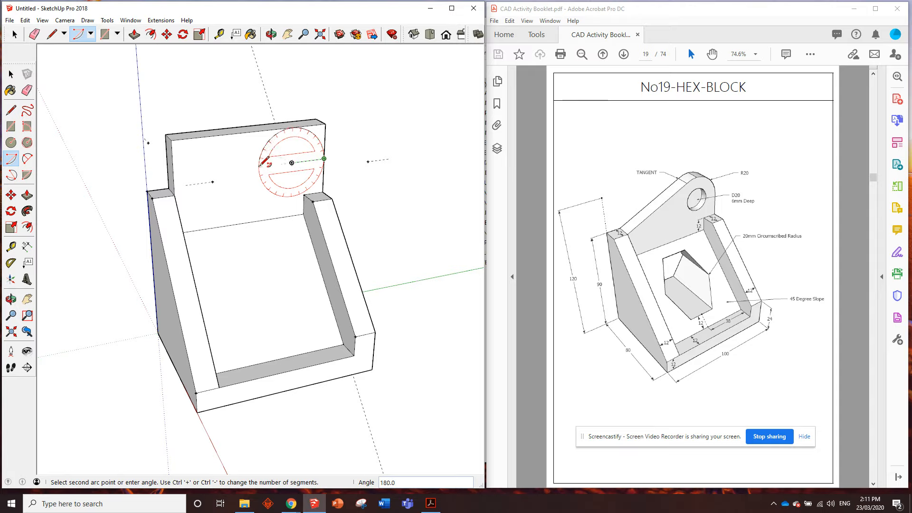
{"action": "left_click", "coordinate": [259, 166]}
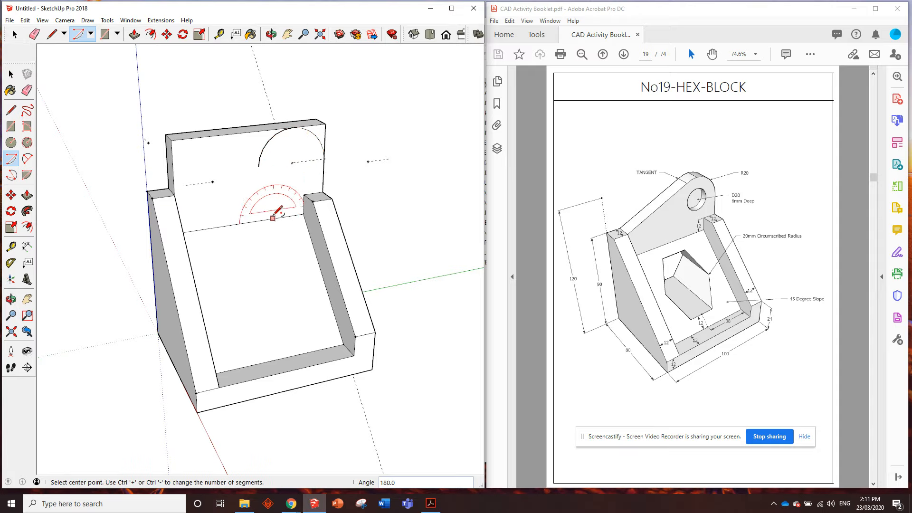
Draw a tangent line from the opposite side wall's top inner corner to the arc, and erase the arc portion below it
{"action": "left_click", "coordinate": [52, 34]}
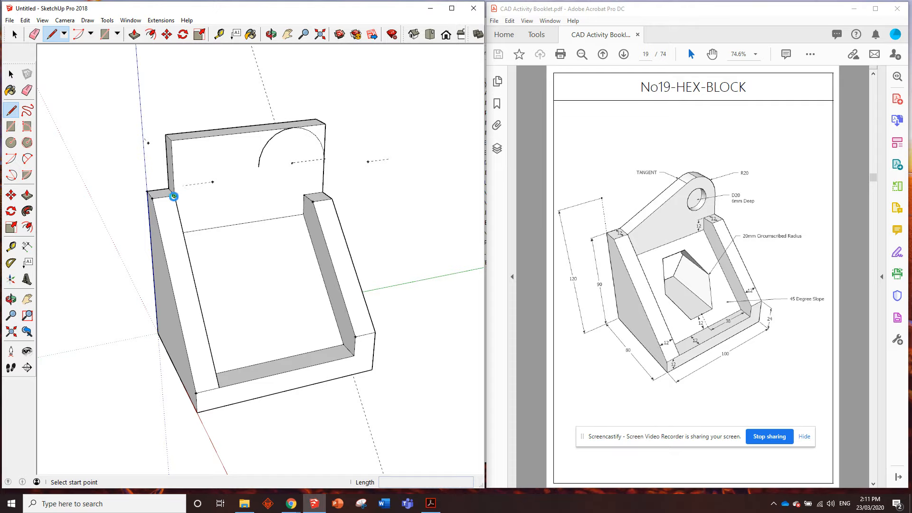
{"action": "left_click", "coordinate": [175, 195]}
{"action": "scroll", "coordinate": [256, 148], "scroll_direction": "up", "scroll_amount": 5}
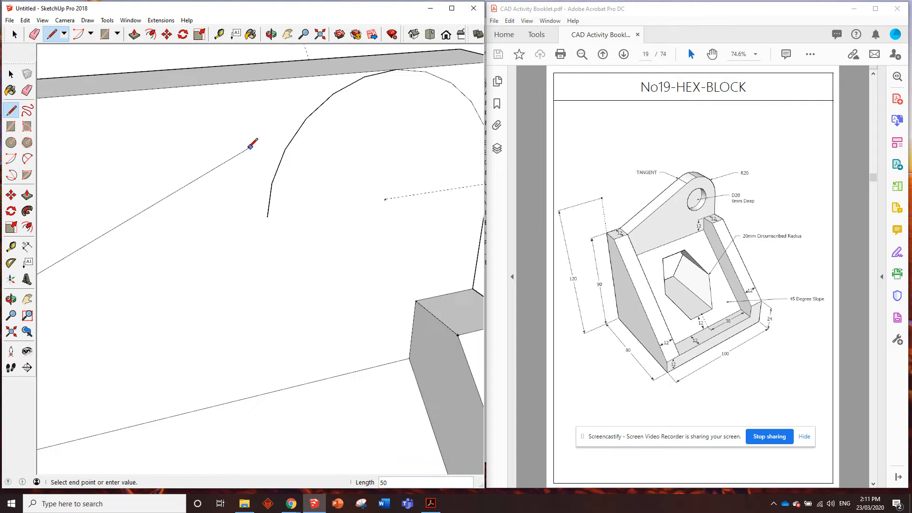
{"action": "scroll", "coordinate": [295, 93], "scroll_direction": "up", "scroll_amount": 3}
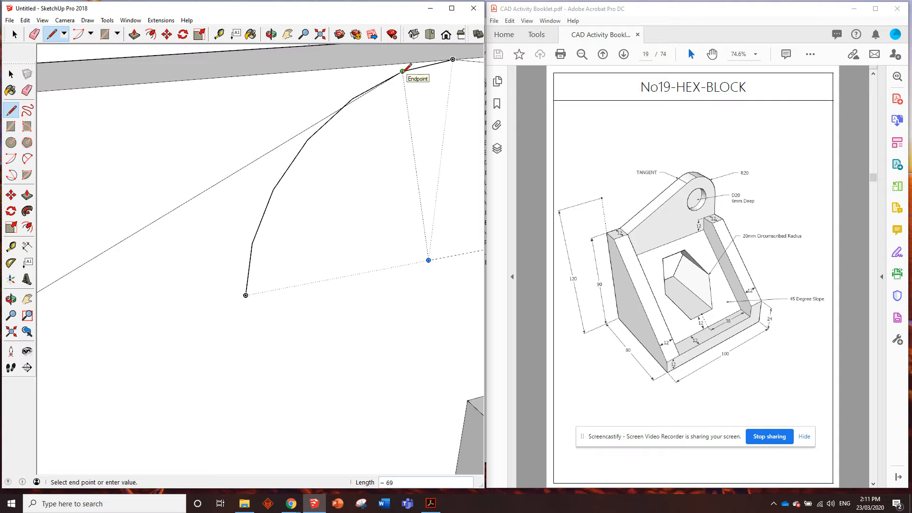
{"action": "left_click", "coordinate": [402, 72]}
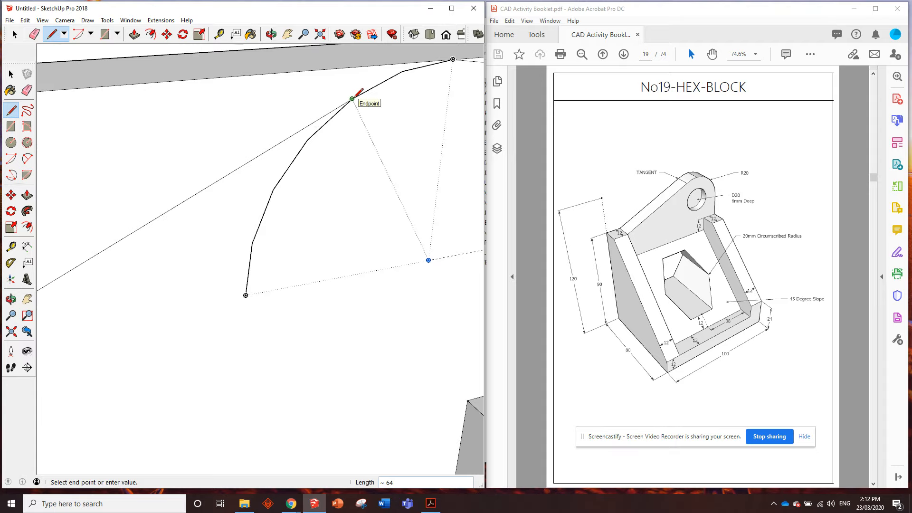
{"action": "scroll", "coordinate": [409, 142], "scroll_direction": "down", "scroll_amount": 5}
{"action": "scroll", "coordinate": [384, 141], "scroll_direction": "up", "scroll_amount": 2}
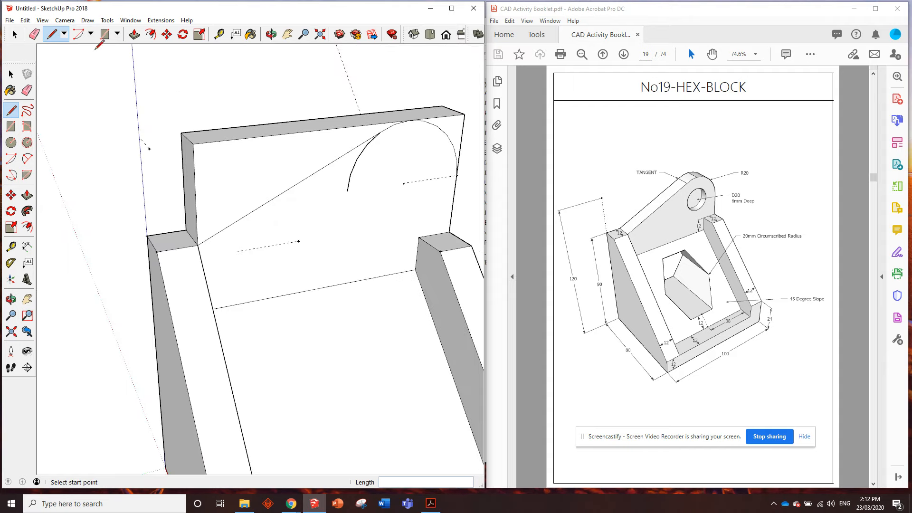
{"action": "left_click", "coordinate": [38, 38]}
{"action": "left_click", "coordinate": [358, 157]}
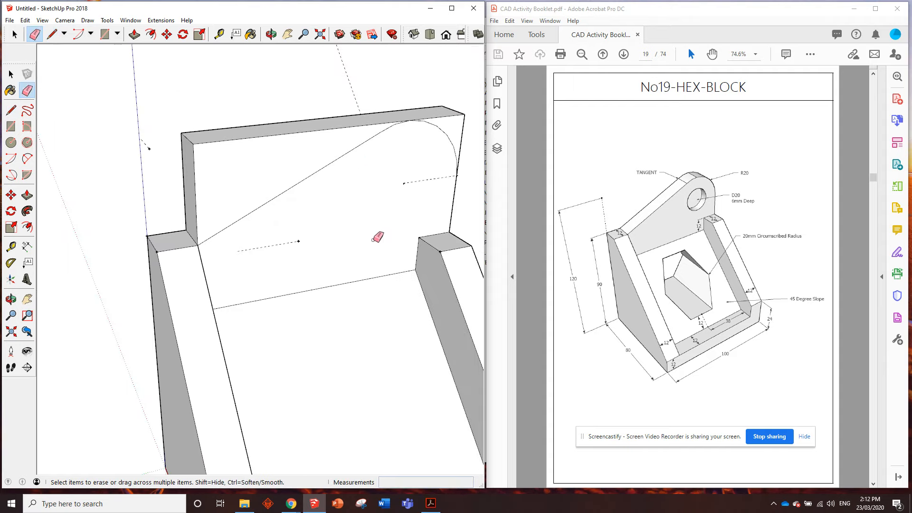
Push the waste areas above the tangent line and outside the arc 12 mm through the back plate
{"action": "scroll", "coordinate": [357, 199], "scroll_direction": "down", "scroll_amount": 3}
{"action": "scroll", "coordinate": [353, 203], "scroll_direction": "up", "scroll_amount": 2}
{"action": "scroll", "coordinate": [382, 192], "scroll_direction": "down", "scroll_amount": 1}
{"action": "middle_click_drag", "start_coordinate": [389, 199], "coordinate": [364, 153]}
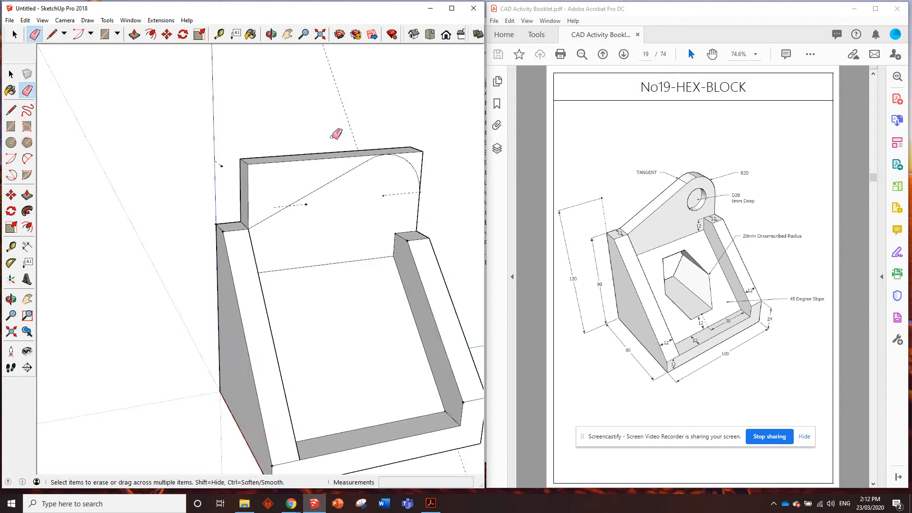
{"action": "left_click", "coordinate": [134, 38]}
{"action": "left_click", "coordinate": [270, 176]}
{"action": "type", "text": "-12"}
{"action": "key", "text": "Return"}
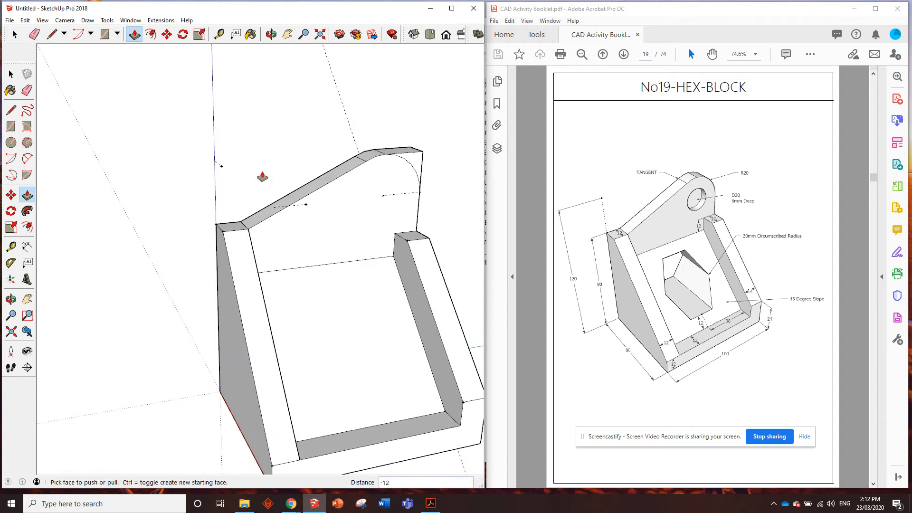
{"action": "left_click", "coordinate": [420, 161]}
{"action": "left_click", "coordinate": [383, 149]}
Draw a 20 mm diameter circle on the back plate, centred on the arc's centre guide point
{"action": "middle_click_drag", "start_coordinate": [383, 148], "coordinate": [297, 227]}
{"action": "mouse_move", "coordinate": [370, 301]}
{"action": "middle_mouse_down"}
{"action": "mouse_move", "coordinate": [401, 297]}
{"action": "mouse_move", "coordinate": [413, 265]}
{"action": "middle_mouse_up"}
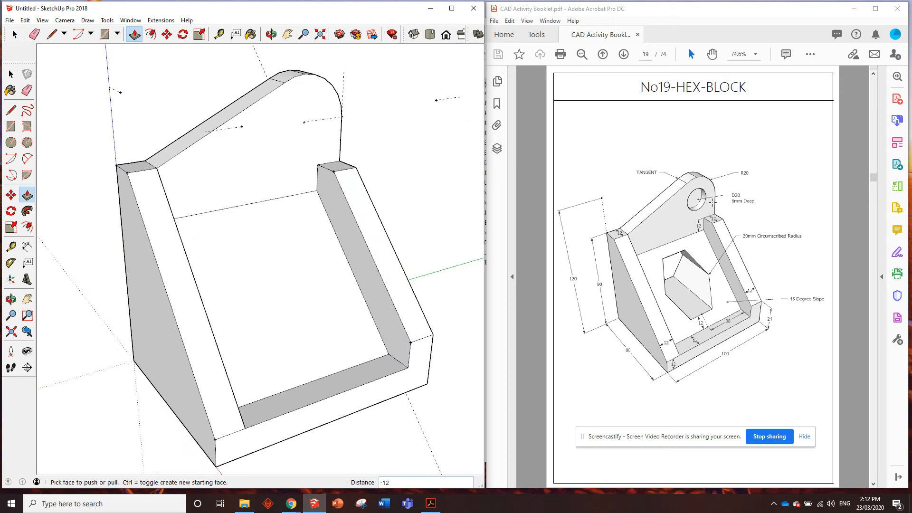
{"action": "left_click", "coordinate": [11, 143]}
{"action": "left_click", "coordinate": [303, 122]}
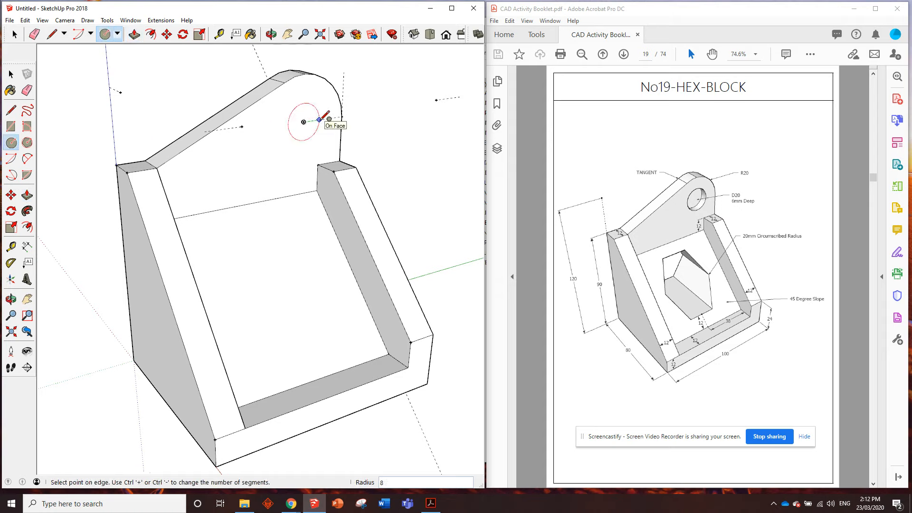
{"action": "left_click", "coordinate": [322, 119]}
Push the circle 6 mm into the back plate to form a blind hole
{"action": "key", "text": "p"}
{"action": "mouse_move", "coordinate": [285, 122]}
{"action": "middle_mouse_down"}
{"action": "mouse_move", "coordinate": [309, 157]}
{"action": "mouse_move", "coordinate": [305, 133]}
{"action": "middle_mouse_up"}
{"action": "left_click", "coordinate": [300, 130]}
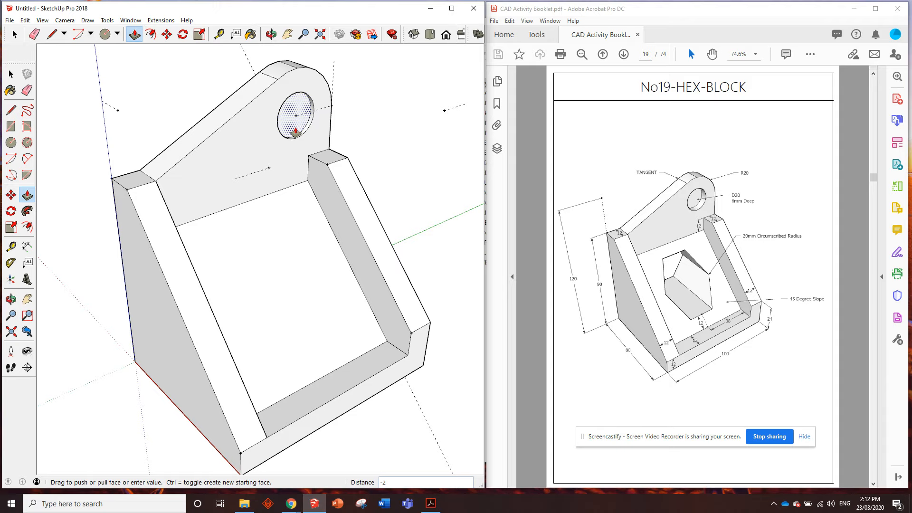
{"action": "key", "text": "Return"}
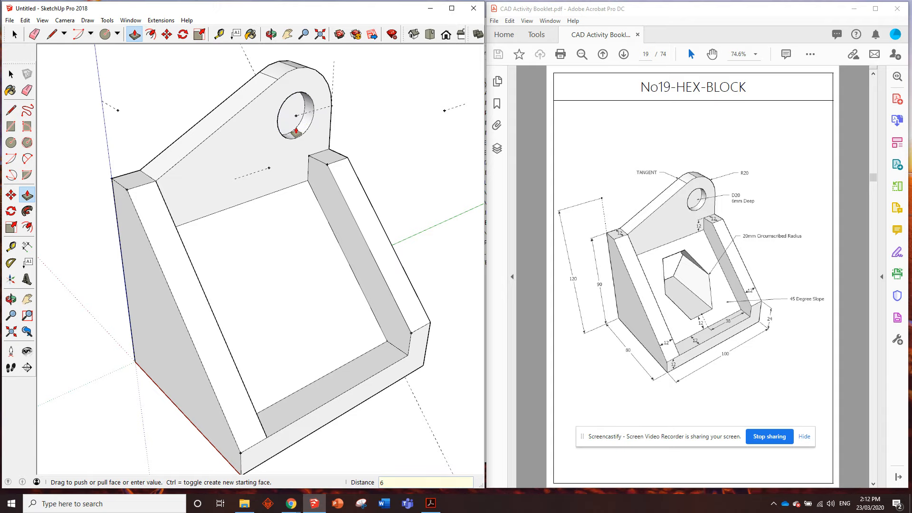
{"action": "key", "text": "Return"}
Select the whole block and turn it into a component with the default settings, replacing the selection
{"action": "scroll", "coordinate": [295, 132], "scroll_direction": "down", "scroll_amount": 3}
{"action": "scroll", "coordinate": [272, 148], "scroll_direction": "up", "scroll_amount": 3}
{"action": "scroll", "coordinate": [237, 123], "scroll_direction": "down", "scroll_amount": 2}
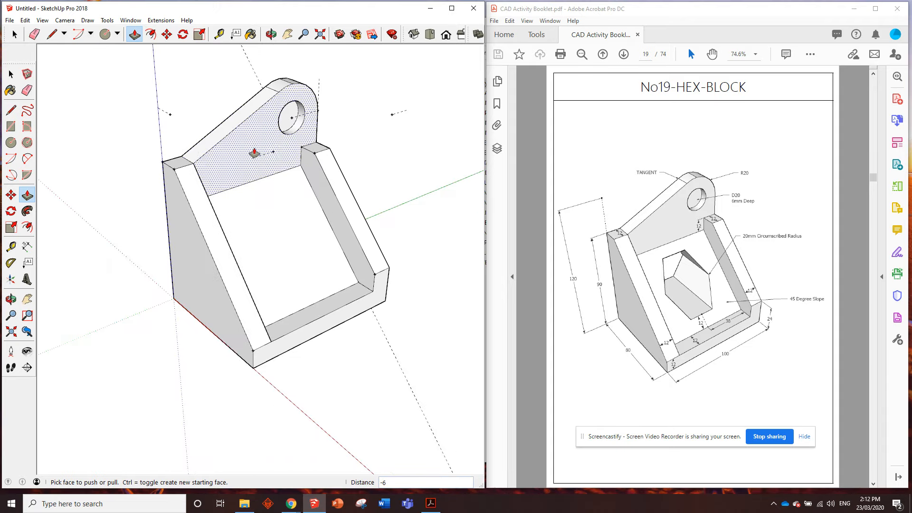
{"action": "scroll", "coordinate": [254, 152], "scroll_direction": "up", "scroll_amount": 2}
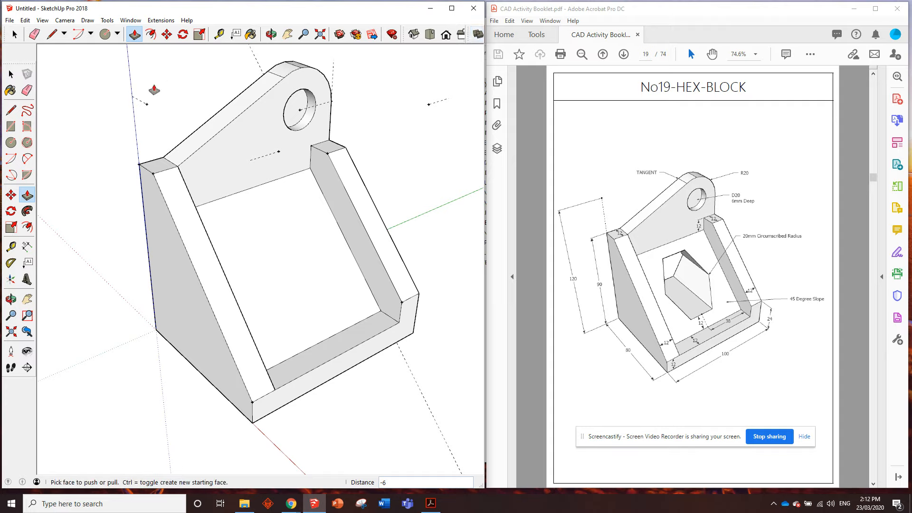
{"action": "left_click", "coordinate": [15, 35]}
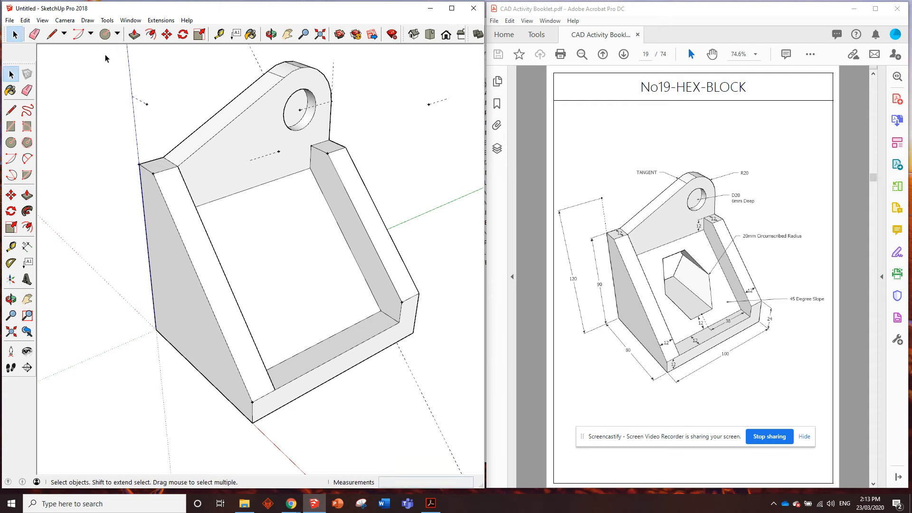
{"action": "left_click_drag", "start_coordinate": [121, 69], "coordinate": [447, 446]}
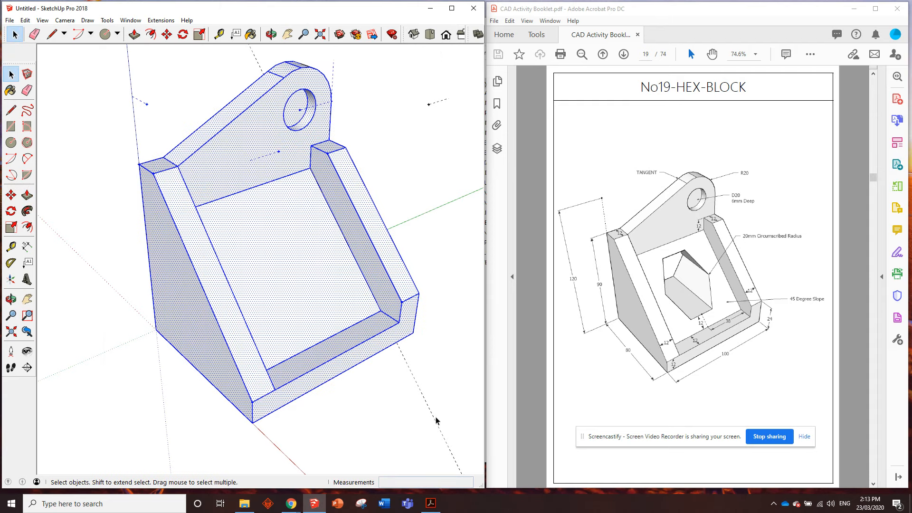
{"action": "right_click", "coordinate": [277, 224]}
{"action": "left_click", "coordinate": [311, 292]}
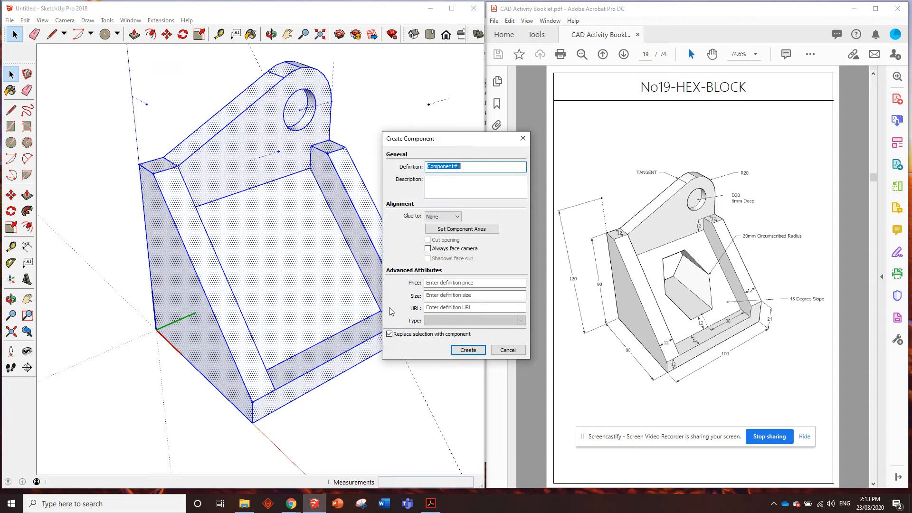
{"action": "left_click", "coordinate": [468, 350]}
{"action": "left_click", "coordinate": [392, 217]}
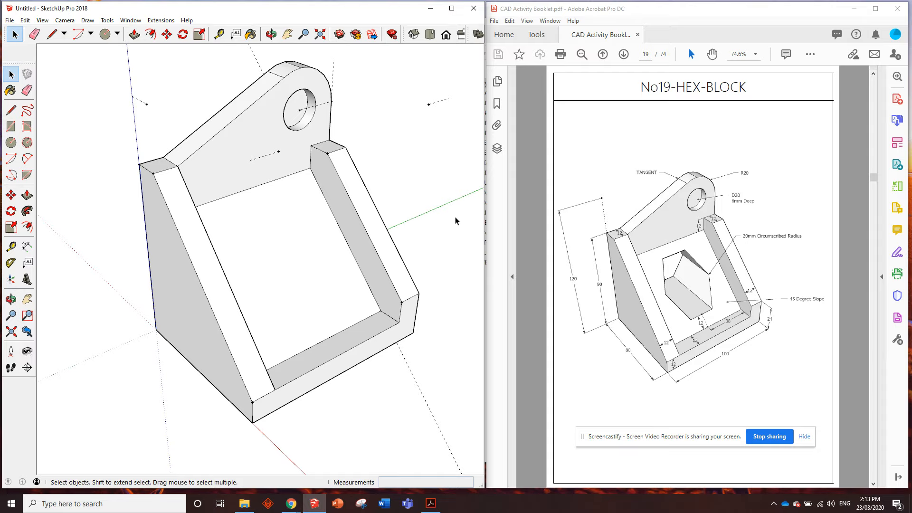
Place guide points at the midpoint of the sloped face's lower edge and 12 mm up the slope from it
{"action": "left_click", "coordinate": [11, 246]}
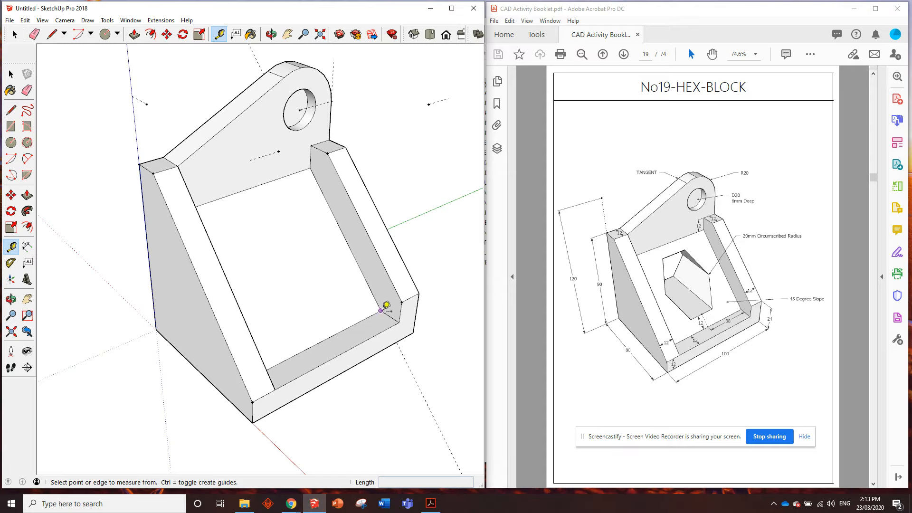
{"action": "left_click", "coordinate": [380, 310]}
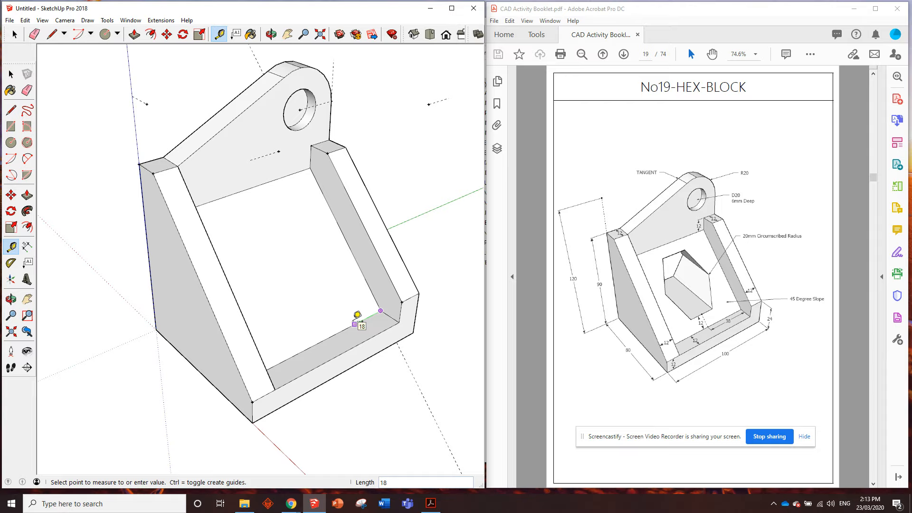
{"action": "key", "text": "Return"}
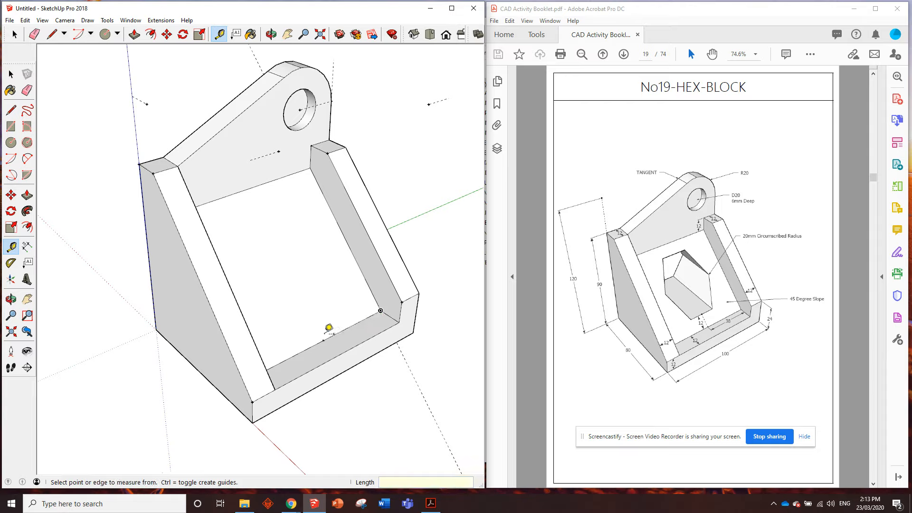
{"action": "left_click", "coordinate": [324, 340]}
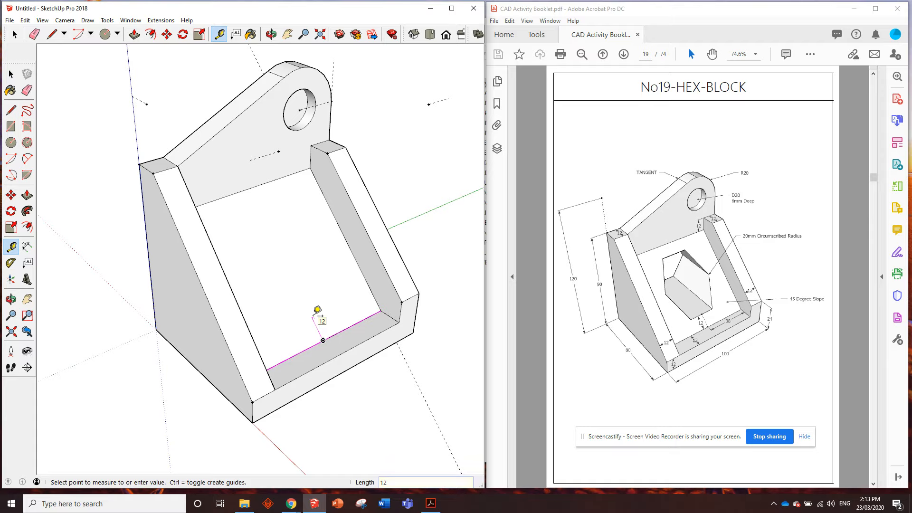
{"action": "left_click", "coordinate": [317, 310]}
{"action": "mouse_move", "coordinate": [397, 285]}
{"action": "middle_mouse_down"}
{"action": "mouse_move", "coordinate": [292, 228]}
{"action": "mouse_move", "coordinate": [226, 130]}
{"action": "mouse_move", "coordinate": [362, 135]}
{"action": "mouse_move", "coordinate": [236, 224]}
{"action": "mouse_move", "coordinate": [318, 305]}
{"action": "mouse_move", "coordinate": [374, 247]}
{"action": "middle_mouse_up"}
{"action": "middle_click_drag", "start_coordinate": [248, 241], "coordinate": [239, 281]}
{"action": "scroll", "coordinate": [320, 257], "scroll_direction": "up", "scroll_amount": 1}
{"action": "scroll", "coordinate": [144, 202], "scroll_direction": "up", "scroll_amount": 1}
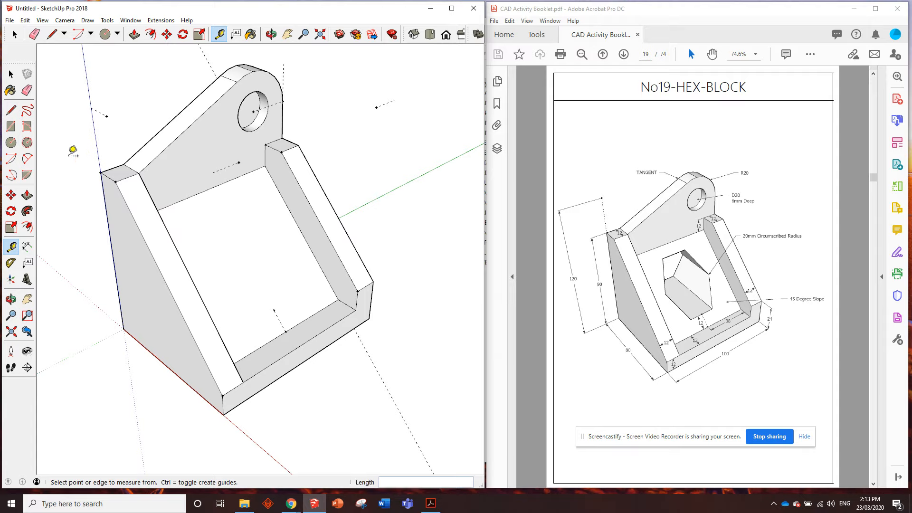
{"action": "left_click", "coordinate": [27, 144]}
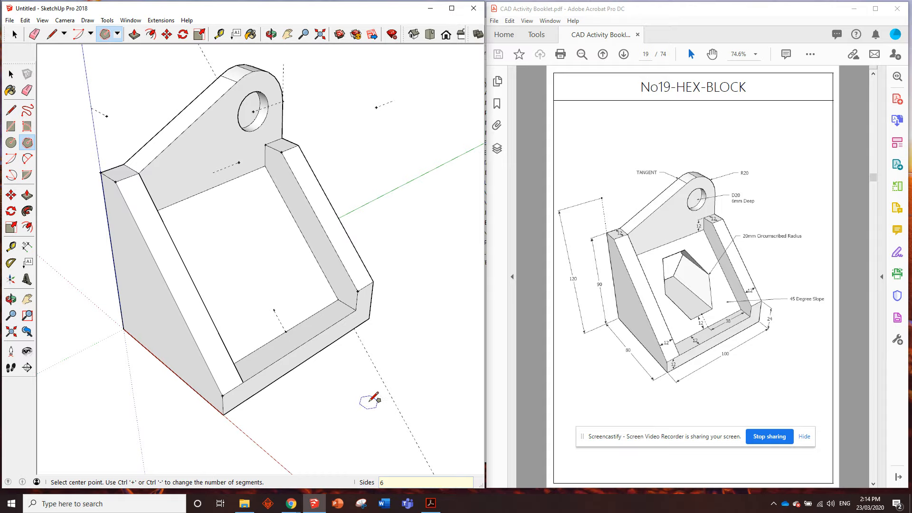
{"action": "left_click", "coordinate": [369, 402]}
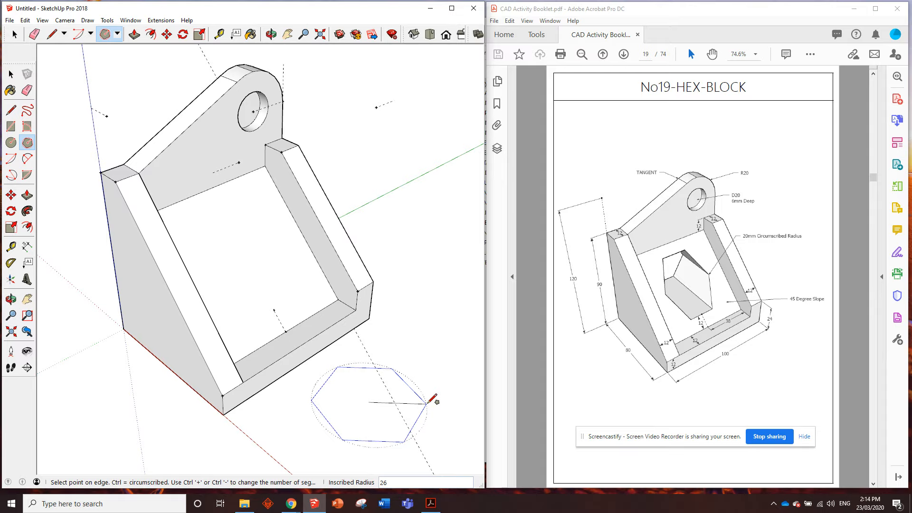
{"action": "key", "text": "ctrl"}
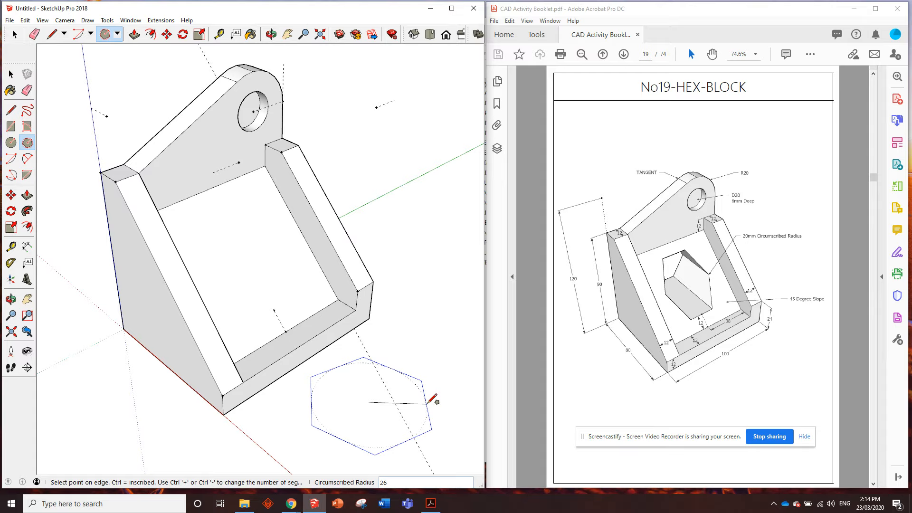
{"action": "key", "text": "Escape"}
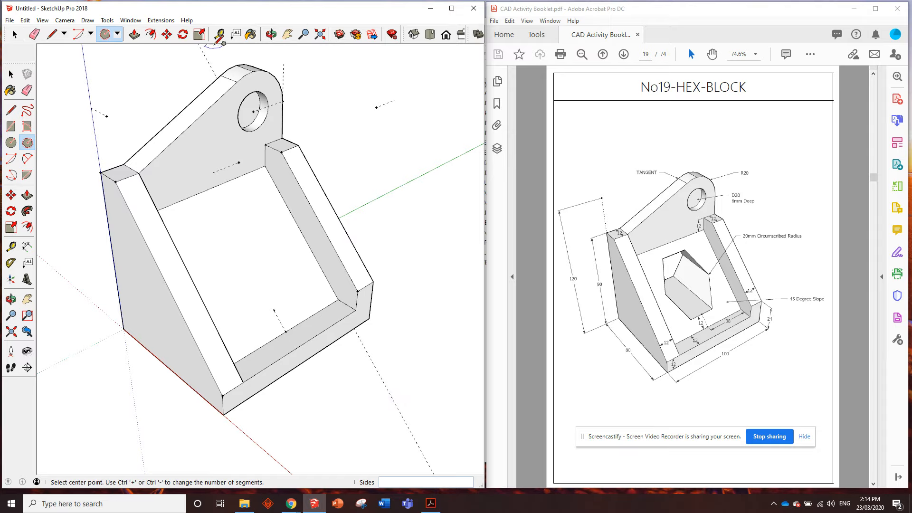
Place a guide point 20 mm vertically above the 12 mm guide point on the sloped face
{"action": "left_click", "coordinate": [219, 34]}
{"action": "left_click", "coordinate": [274, 310]}
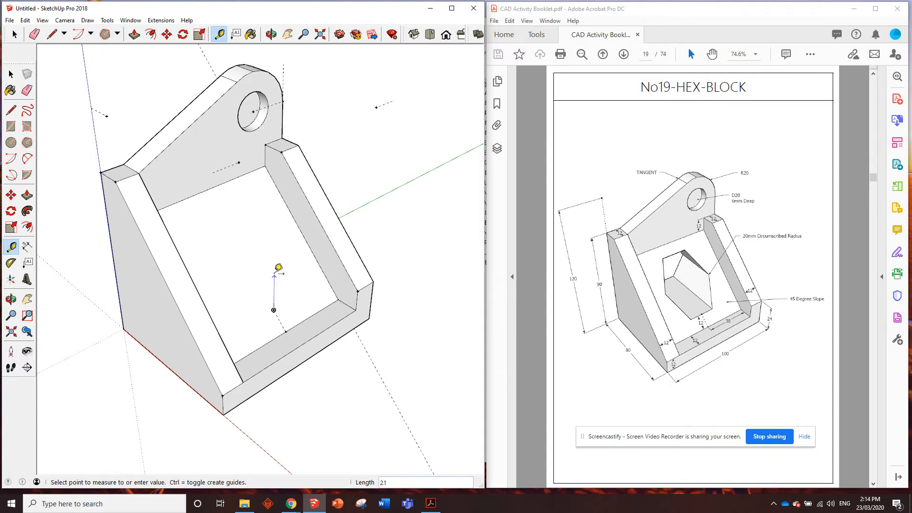
{"action": "key", "text": "Return"}
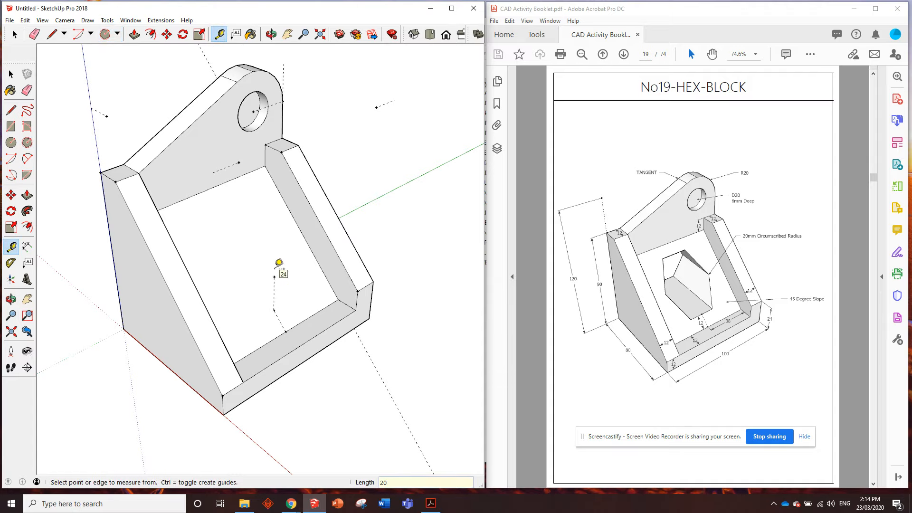
{"action": "middle_click_drag", "start_coordinate": [281, 265], "coordinate": [255, 234]}
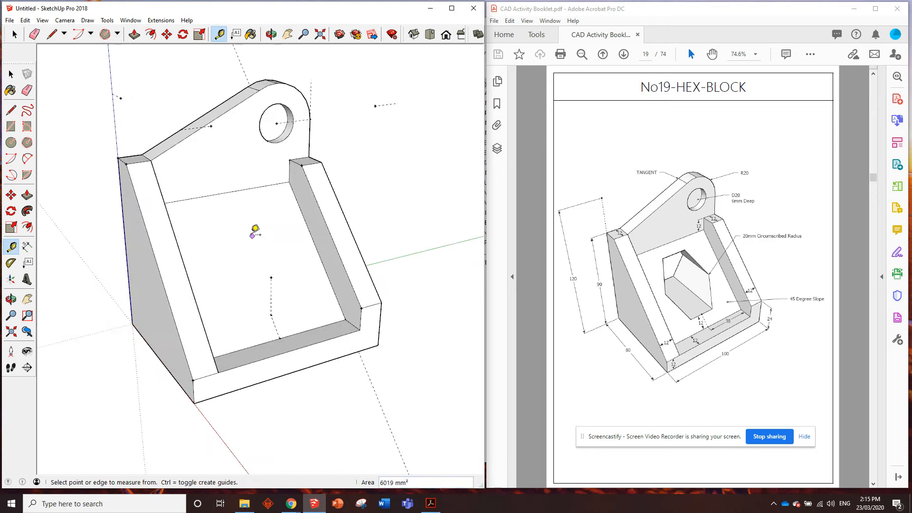
Draw a six-sided polygon perpendicular to the red axis, centred on the upper guide point, with a circumscribed radius of 20 mm reaching the lower guide point
{"action": "left_click", "coordinate": [27, 142]}
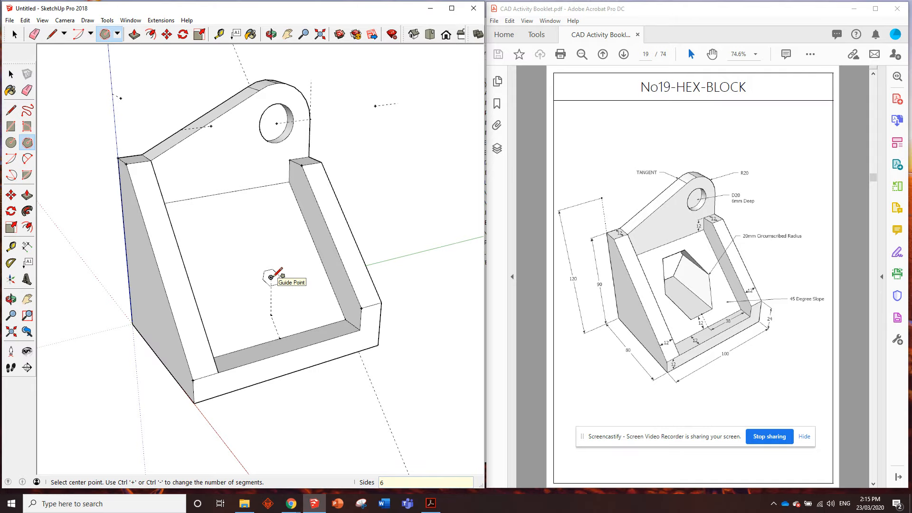
{"action": "middle_click_drag", "start_coordinate": [271, 275], "coordinate": [306, 271]}
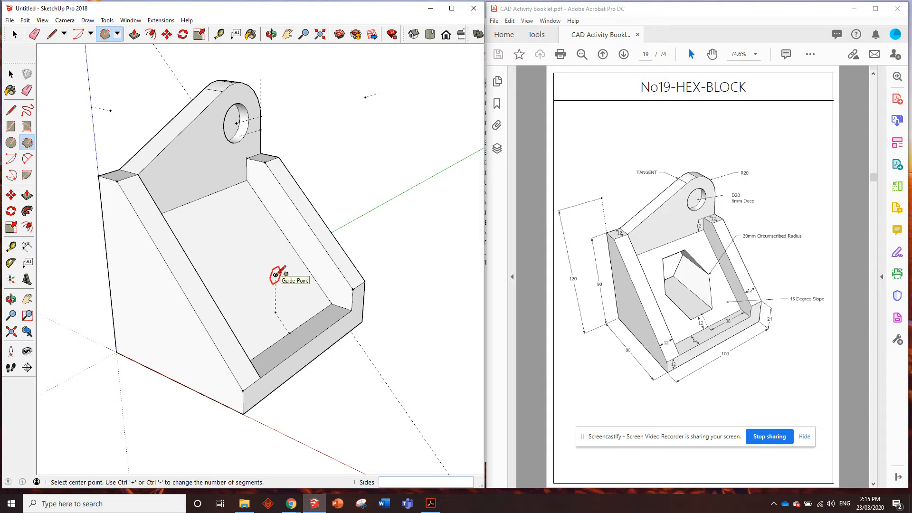
{"action": "left_click", "coordinate": [275, 274]}
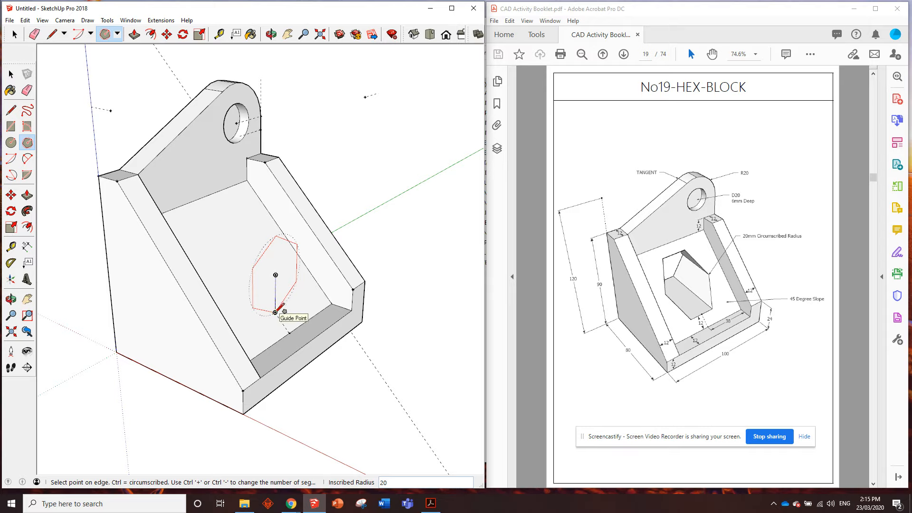
{"action": "key", "text": "ctrl"}
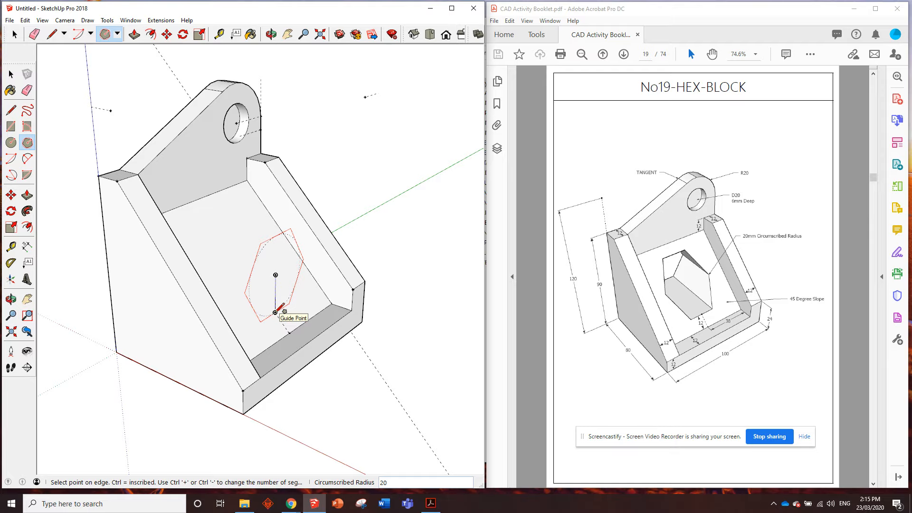
{"action": "left_click", "coordinate": [275, 313]}
{"action": "middle_click_drag", "start_coordinate": [359, 339], "coordinate": [334, 311]}
{"action": "scroll", "coordinate": [264, 326], "scroll_direction": "down", "scroll_amount": 4}
{"action": "scroll", "coordinate": [258, 272], "scroll_direction": "up", "scroll_amount": 4}
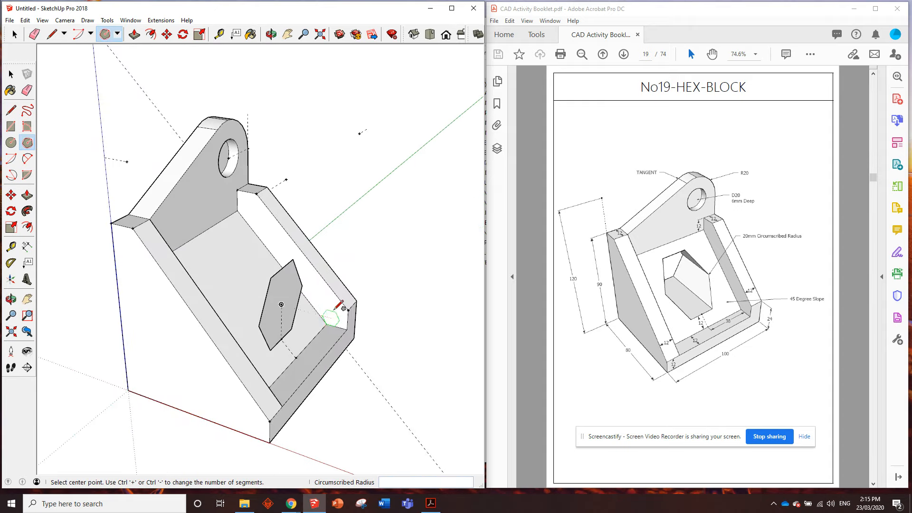
Extrude the hexagon back into the block and pull its front face out about 33 mm to form a prism
{"action": "left_click", "coordinate": [134, 33]}
{"action": "left_click", "coordinate": [283, 299]}
{"action": "middle_click_drag", "start_coordinate": [132, 283], "coordinate": [352, 292]}
{"action": "left_click", "coordinate": [162, 325]}
{"action": "mouse_move", "coordinate": [159, 325]}
{"action": "middle_mouse_down"}
{"action": "mouse_move", "coordinate": [240, 301]}
{"action": "mouse_move", "coordinate": [273, 338]}
{"action": "mouse_move", "coordinate": [244, 309]}
{"action": "mouse_move", "coordinate": [129, 245]}
{"action": "mouse_move", "coordinate": [81, 266]}
{"action": "mouse_move", "coordinate": [220, 264]}
{"action": "mouse_move", "coordinate": [305, 329]}
{"action": "middle_mouse_up"}
{"action": "left_click", "coordinate": [286, 327]}
{"action": "left_click", "coordinate": [340, 342]}
{"action": "key", "text": "p"}
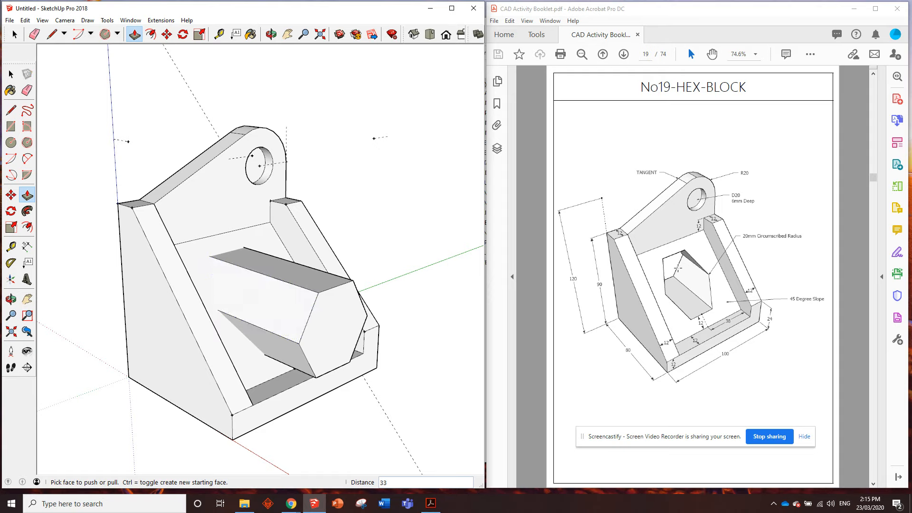
Select the whole hexagonal prism and make it a component with the default settings, replacing the selection
{"action": "middle_click_drag", "start_coordinate": [326, 261], "coordinate": [295, 285]}
{"action": "left_click", "coordinate": [13, 35]}
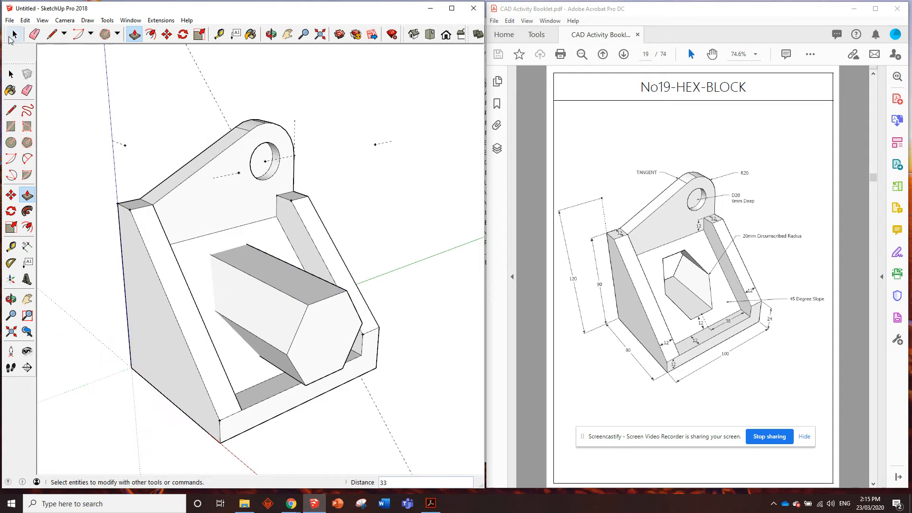
{"action": "left_click", "coordinate": [11, 36]}
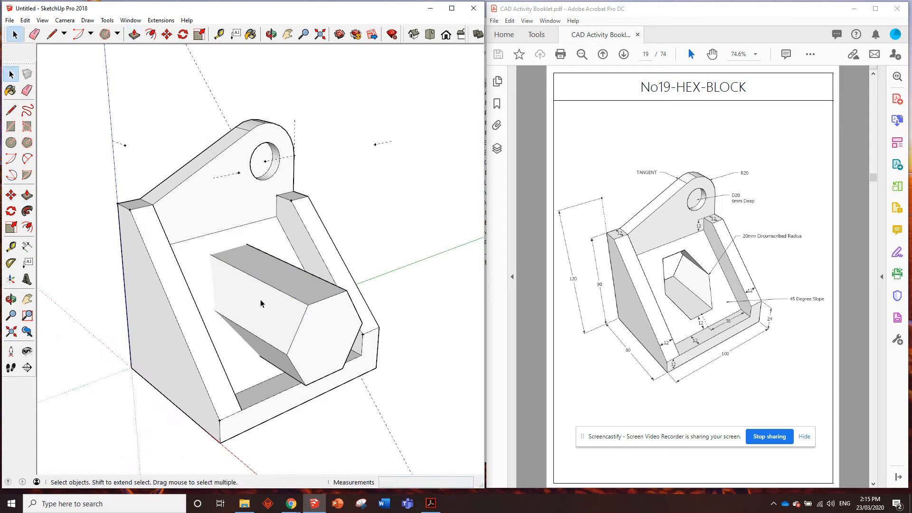
{"action": "left_click_drag", "start_coordinate": [80, 96], "coordinate": [108, 154]}
{"action": "triple_click", "coordinate": [272, 318]}
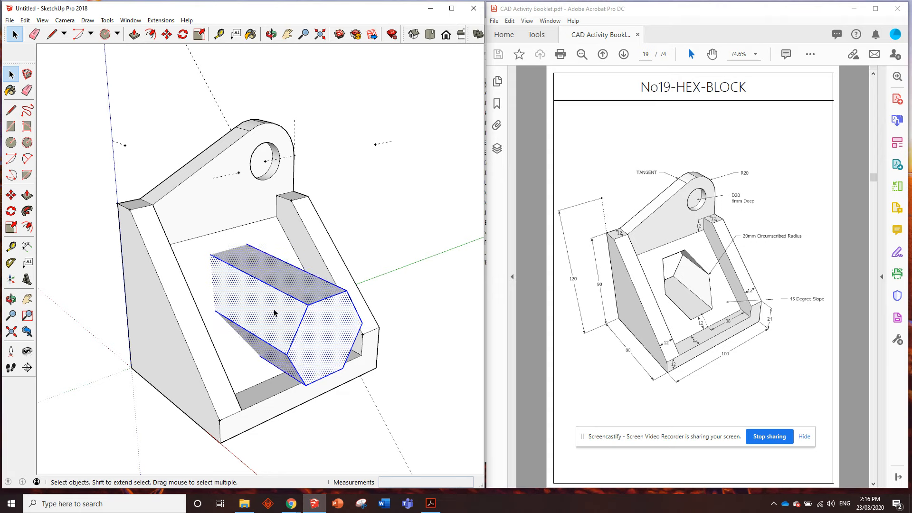
{"action": "right_click", "coordinate": [269, 308]}
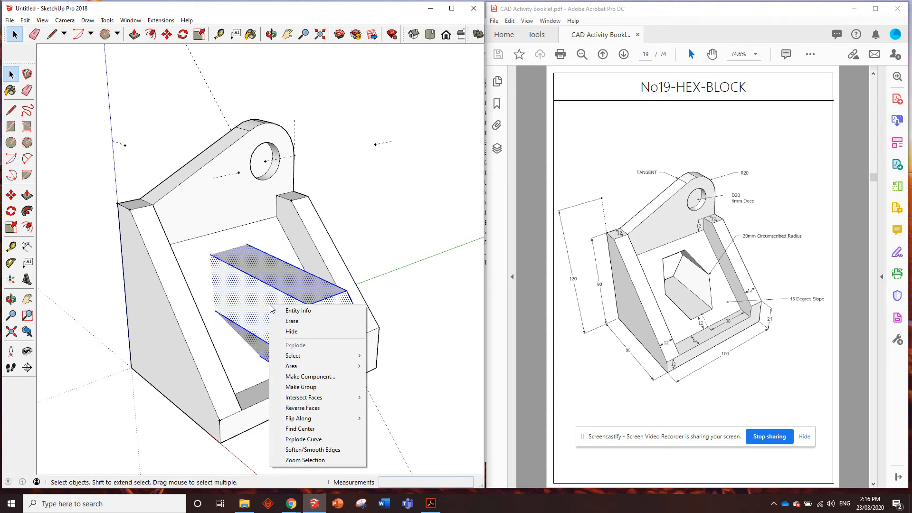
{"action": "left_click", "coordinate": [309, 378]}
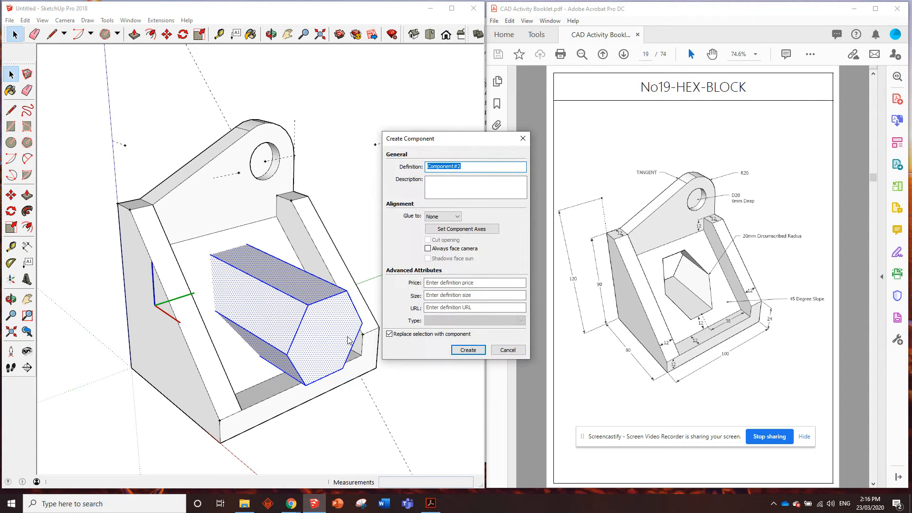
{"action": "left_click", "coordinate": [467, 350]}
{"action": "middle_click_drag", "start_coordinate": [406, 316], "coordinate": [398, 279]}
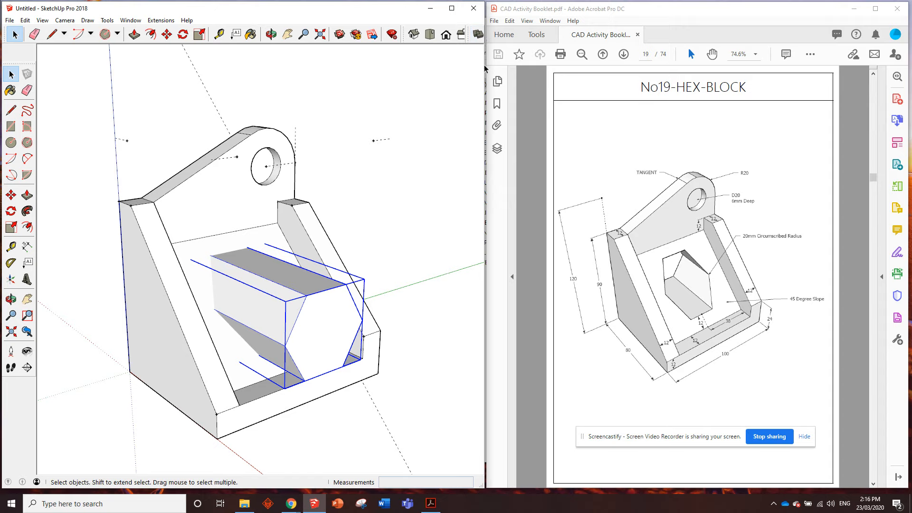
Subtract the hexagonal prism from the block with the Subtract solid tool to cut the hexagonal recess
{"action": "left_click_drag", "start_coordinate": [489, 66], "coordinate": [606, 76]}
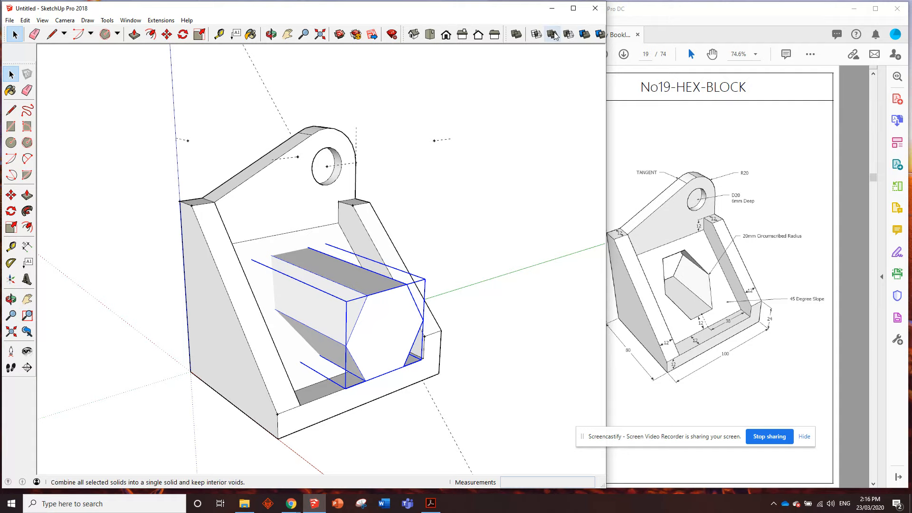
{"action": "left_click", "coordinate": [569, 35]}
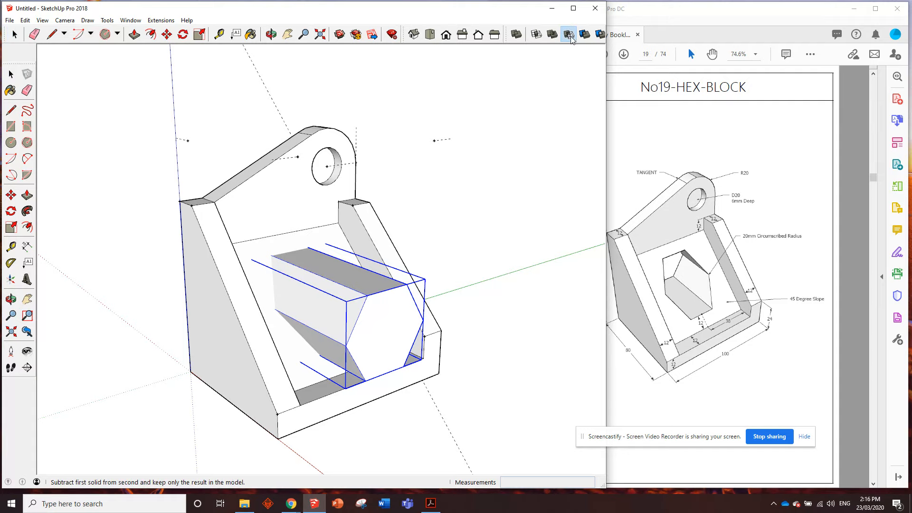
{"action": "left_click", "coordinate": [297, 179]}
{"action": "mouse_move", "coordinate": [296, 180]}
{"action": "middle_mouse_down"}
{"action": "mouse_move", "coordinate": [348, 189]}
{"action": "mouse_move", "coordinate": [148, 250]}
{"action": "mouse_move", "coordinate": [311, 212]}
{"action": "mouse_move", "coordinate": [478, 230]}
{"action": "mouse_move", "coordinate": [258, 161]}
{"action": "mouse_move", "coordinate": [130, 301]}
{"action": "mouse_move", "coordinate": [299, 269]}
{"action": "mouse_move", "coordinate": [422, 230]}
{"action": "mouse_move", "coordinate": [369, 197]}
{"action": "mouse_move", "coordinate": [382, 195]}
{"action": "middle_mouse_up"}
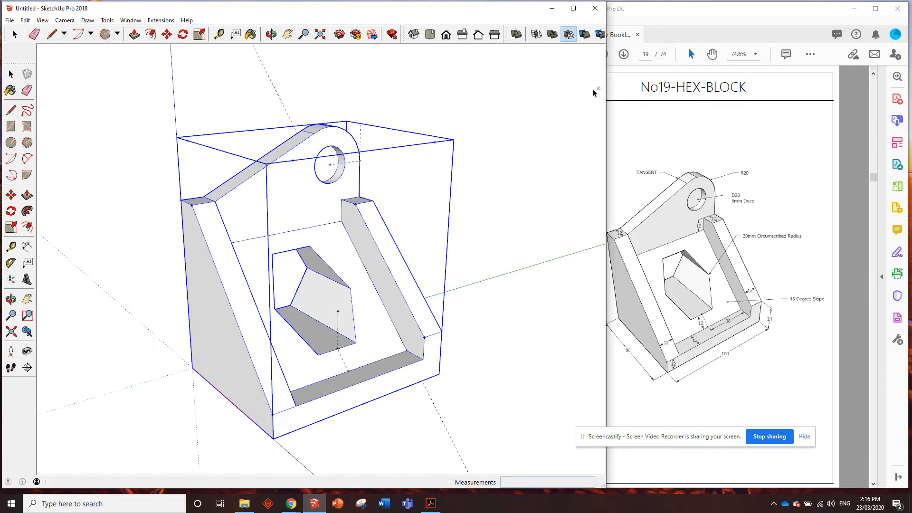
{"action": "left_click_drag", "start_coordinate": [608, 77], "coordinate": [485, 78]}
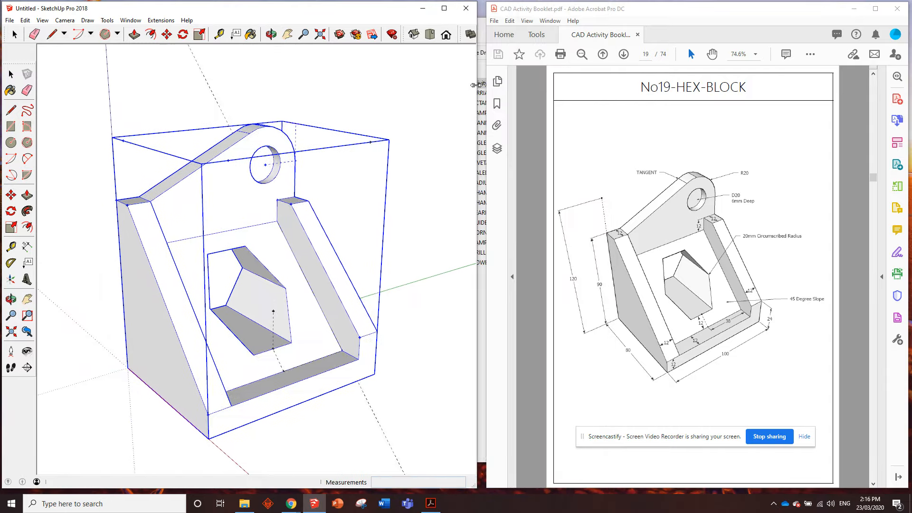
Deselect the block and delete all guides from the model
{"action": "key", "text": "space"}
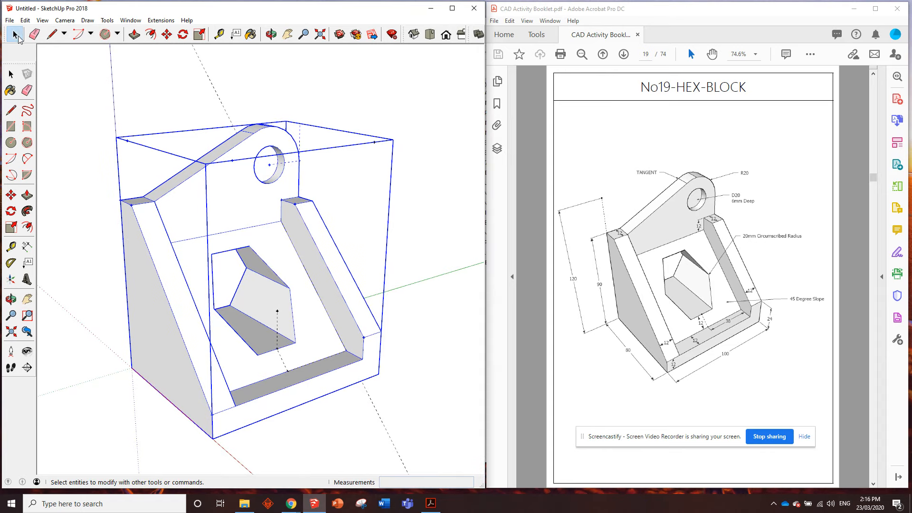
{"action": "left_click", "coordinate": [113, 95]}
{"action": "mouse_move", "coordinate": [137, 148]}
{"action": "middle_mouse_down"}
{"action": "mouse_move", "coordinate": [148, 147]}
{"action": "mouse_move", "coordinate": [146, 171]}
{"action": "middle_mouse_up"}
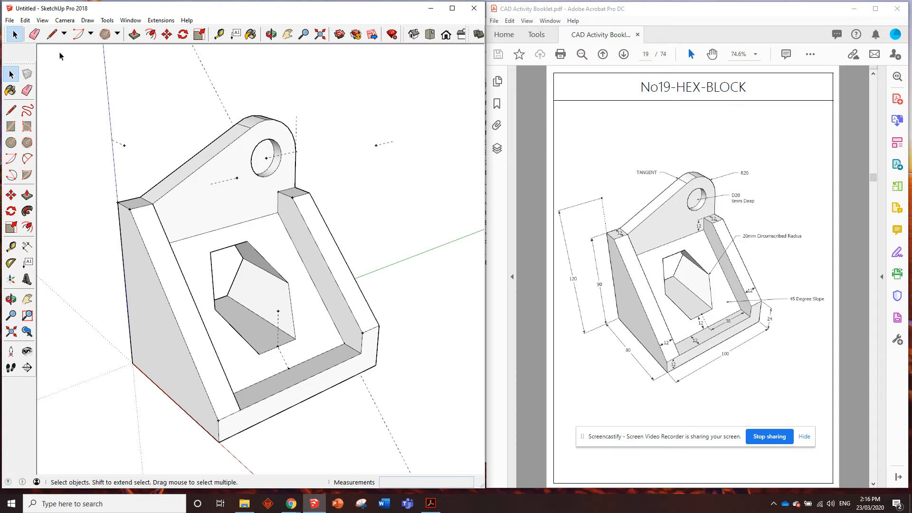
{"action": "left_click", "coordinate": [25, 20]}
{"action": "left_click", "coordinate": [58, 108]}
Save the model as No19-HEX-BLOCK in the CAD Activities folder of My Drive on Google Drive File Stream
{"action": "left_click", "coordinate": [9, 20]}
{"action": "left_click", "coordinate": [19, 54]}
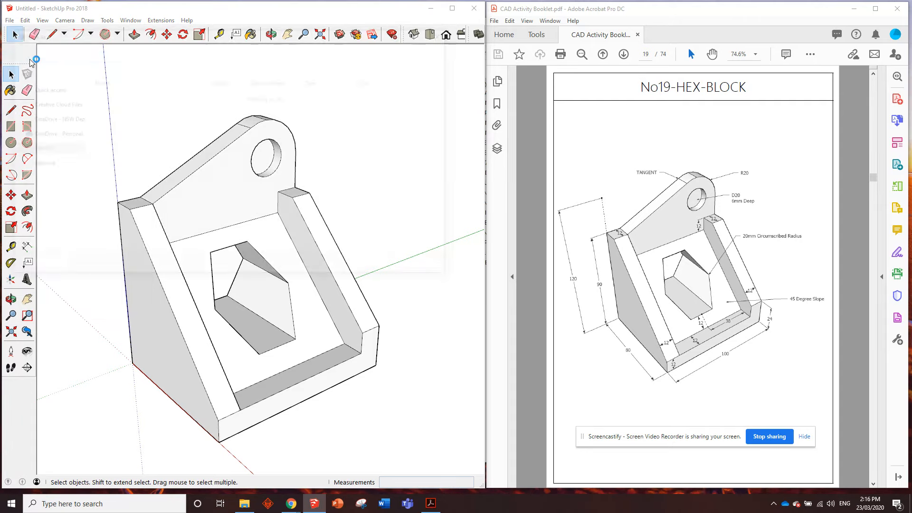
{"action": "left_click", "coordinate": [48, 197]}
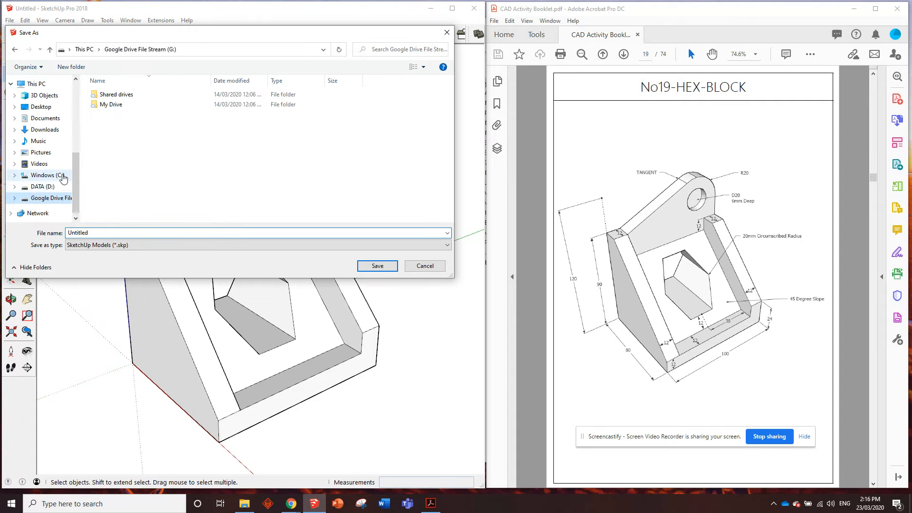
{"action": "double_click", "coordinate": [106, 105]}
{"action": "double_click", "coordinate": [217, 106]}
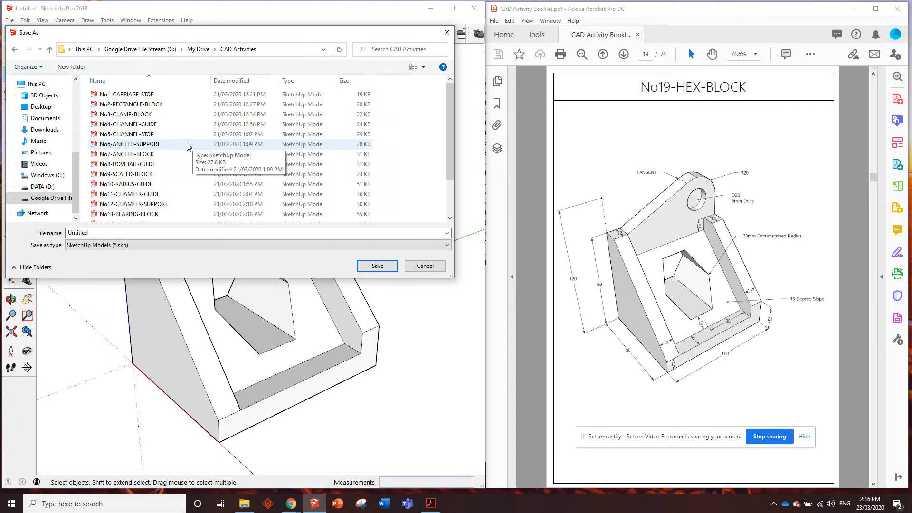
{"action": "scroll", "coordinate": [175, 199], "scroll_direction": "down", "scroll_amount": 2}
{"action": "double_click", "coordinate": [144, 232]}
{"action": "type", "text": "N"}
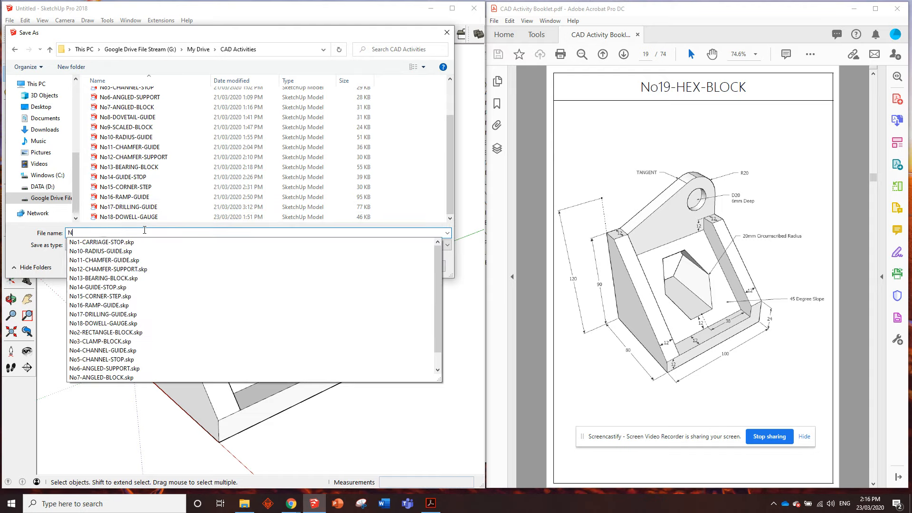
{"action": "type", "text": "o19-HEX-BLOCK"}
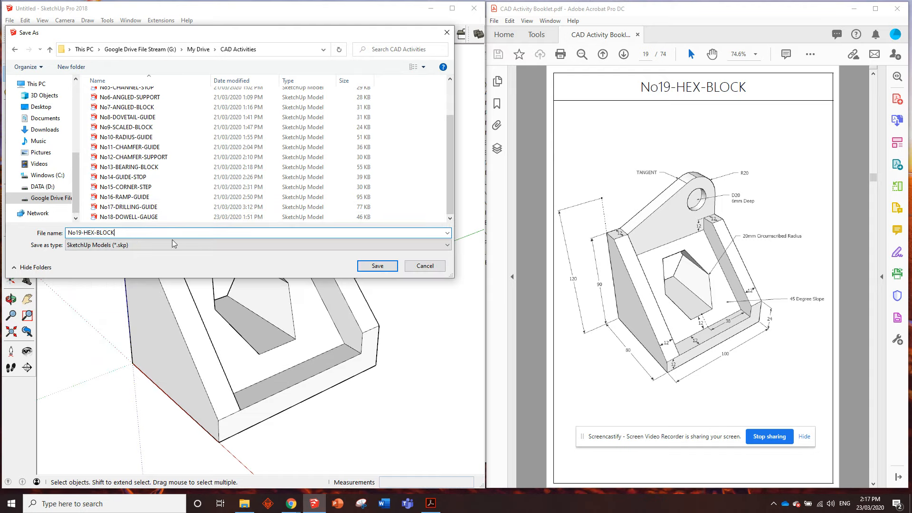
{"action": "left_click", "coordinate": [367, 263]}
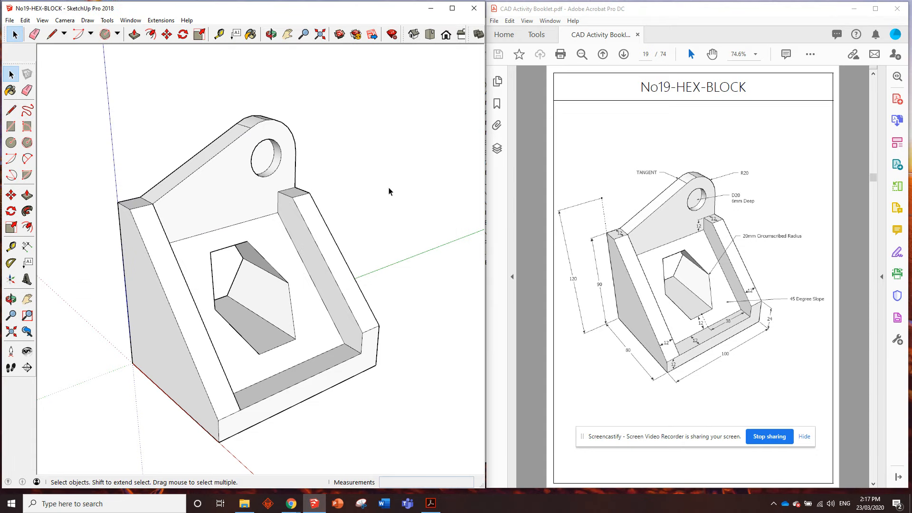
Start a new model and advance the CAD activity booklet to page 20, the No20-PIVOT-BRACKET drawing
{"action": "left_click", "coordinate": [16, 20]}
{"action": "left_click", "coordinate": [22, 27]}
{"action": "scroll", "coordinate": [732, 339], "scroll_direction": "down", "scroll_amount": 2}
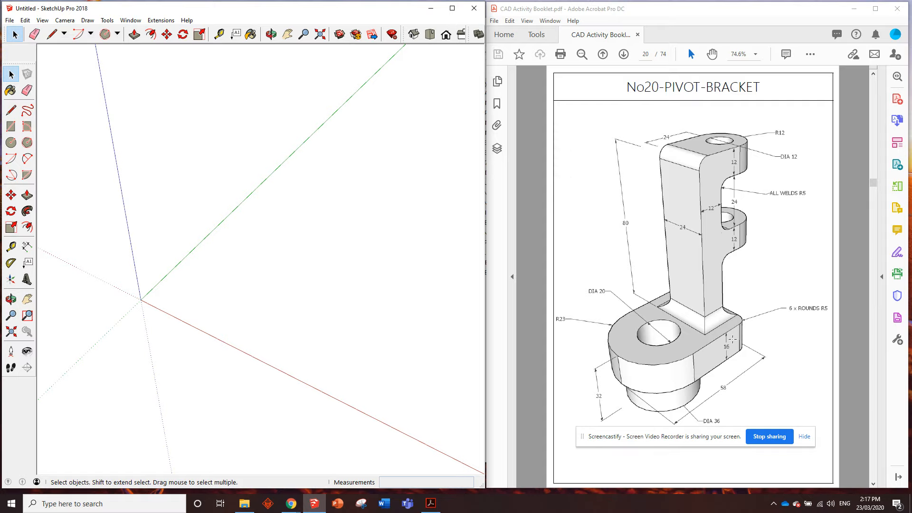